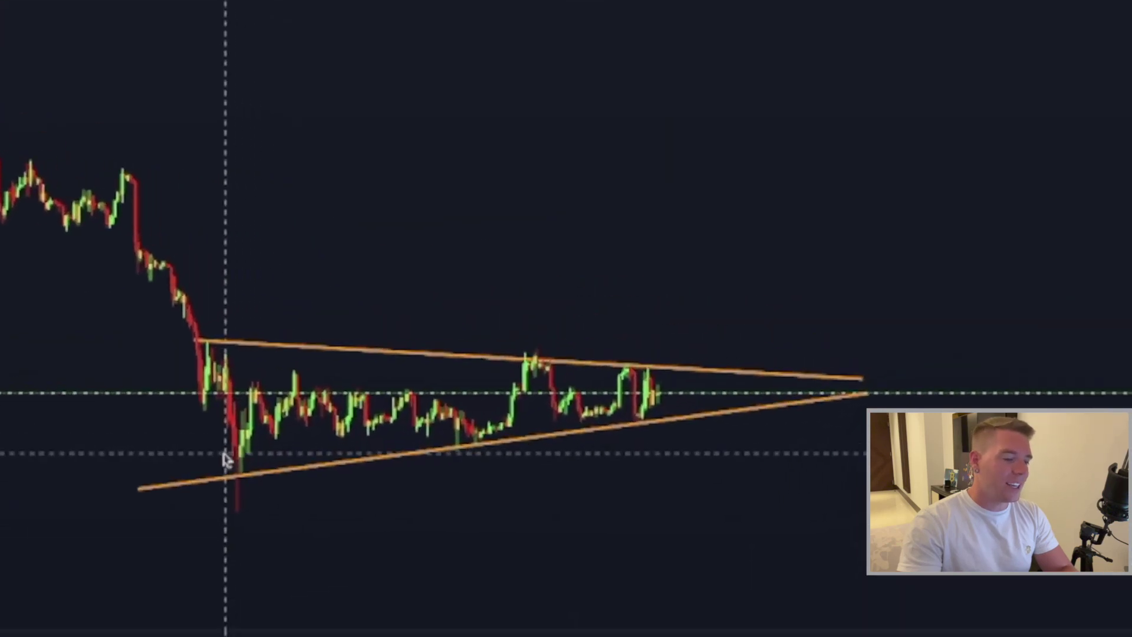
drag(587, 352, 605, 313)
mouse_move(236, 404)
mouse_down()
mouse_move(291, 362)
mouse_move(335, 451)
mouse_move(413, 359)
mouse_move(462, 439)
mouse_move(519, 380)
mouse_move(558, 421)
mouse_up()
drag(616, 398, 678, 356)
key(ctrl+z)
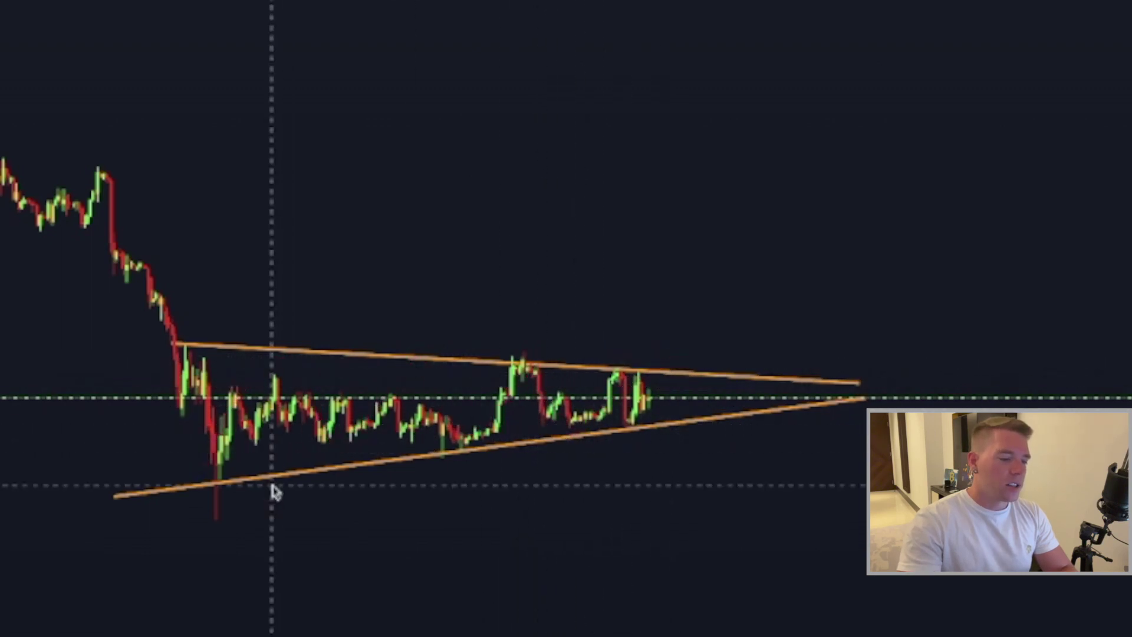
Sketch a wavy rising path from the triangle's lowest point, undo it, and circle the lows touching the lower trendline.
mouse_move(230, 472)
mouse_down()
mouse_move(203, 485)
mouse_move(243, 488)
mouse_move(273, 469)
mouse_move(393, 448)
mouse_up()
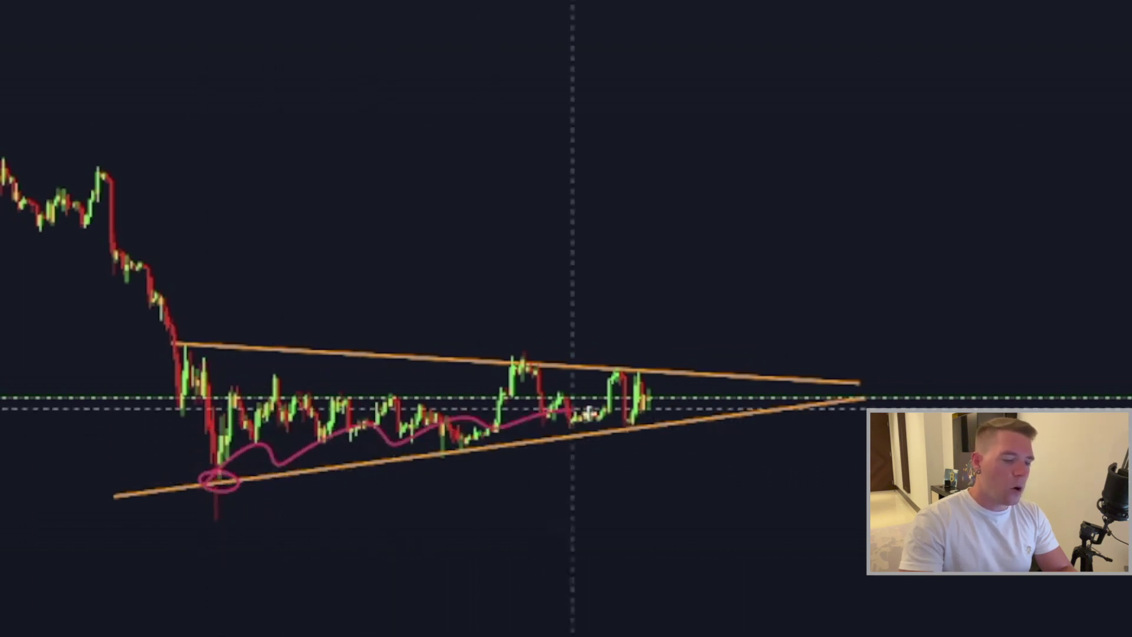
key(ctrl+z)
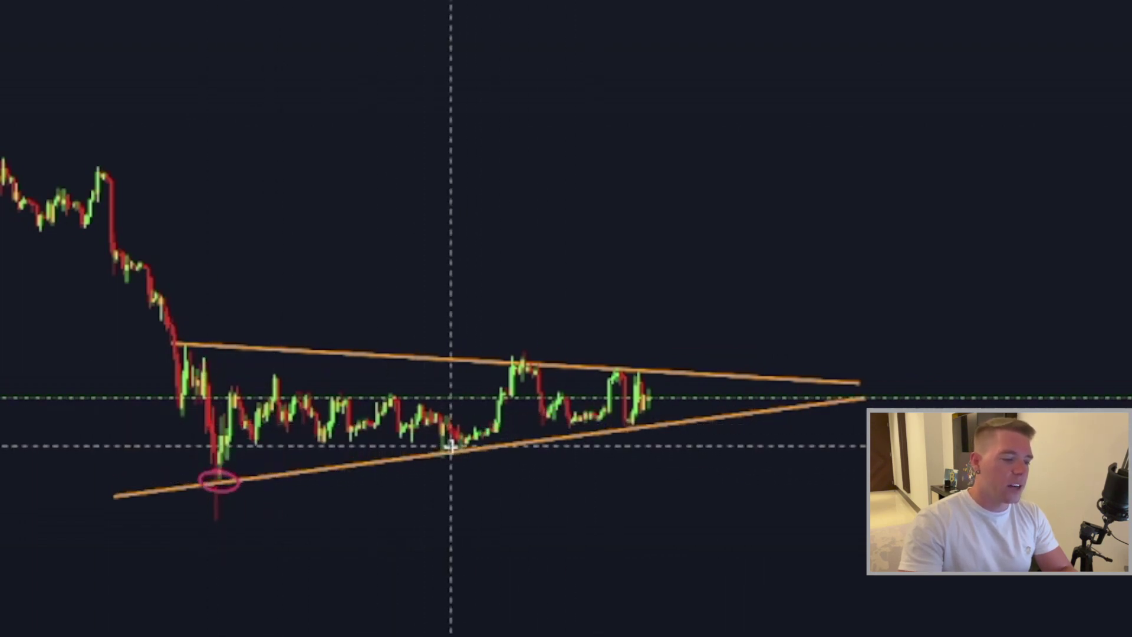
drag(224, 476, 253, 489)
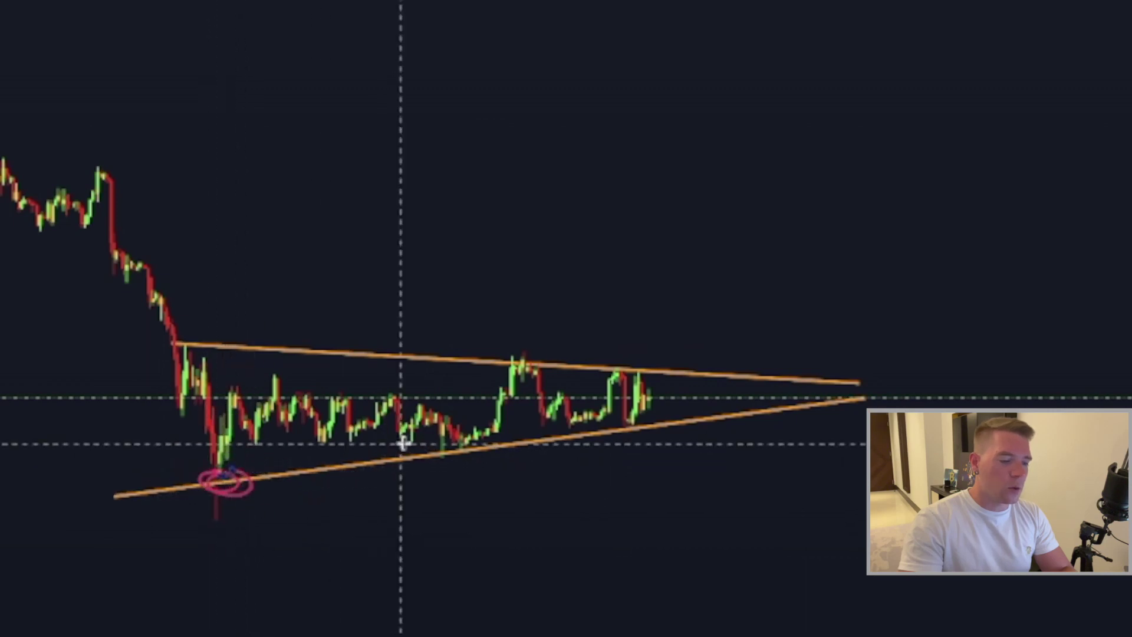
mouse_move(435, 441)
mouse_down()
mouse_move(412, 459)
mouse_move(470, 447)
mouse_up()
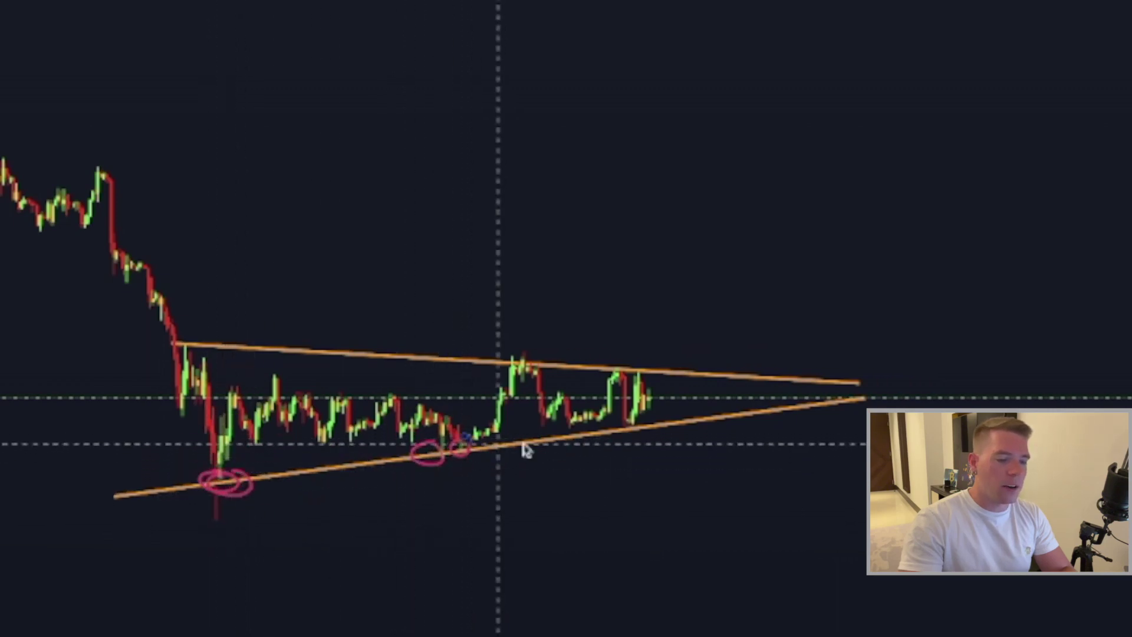
mouse_move(635, 424)
mouse_down()
mouse_move(601, 430)
mouse_move(633, 417)
mouse_up()
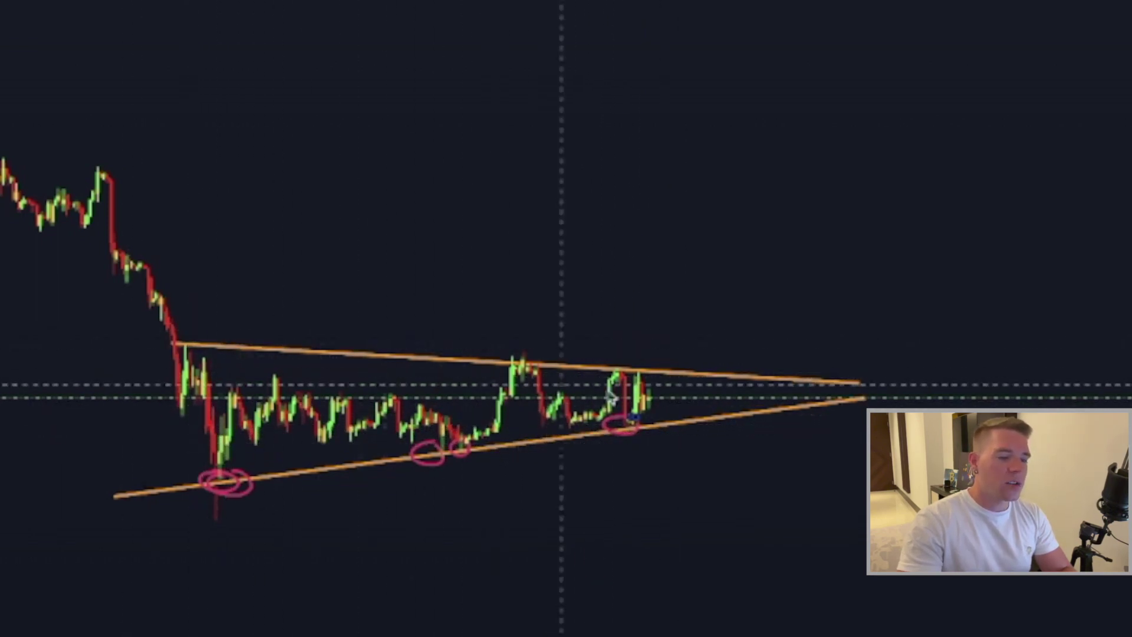
Circle the price highs that touch the upper trendline of the triangle with the freehand brush.
mouse_move(200, 339)
mouse_down()
mouse_move(160, 359)
mouse_move(209, 347)
mouse_up()
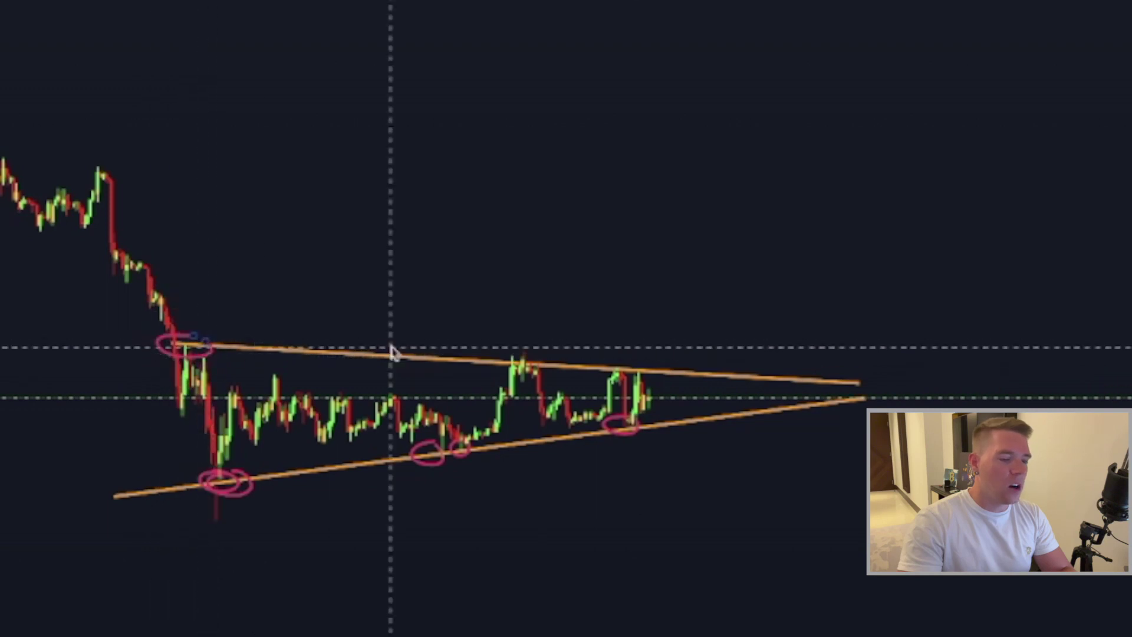
mouse_move(537, 358)
mouse_down()
mouse_move(493, 362)
mouse_move(557, 374)
mouse_move(542, 357)
mouse_up()
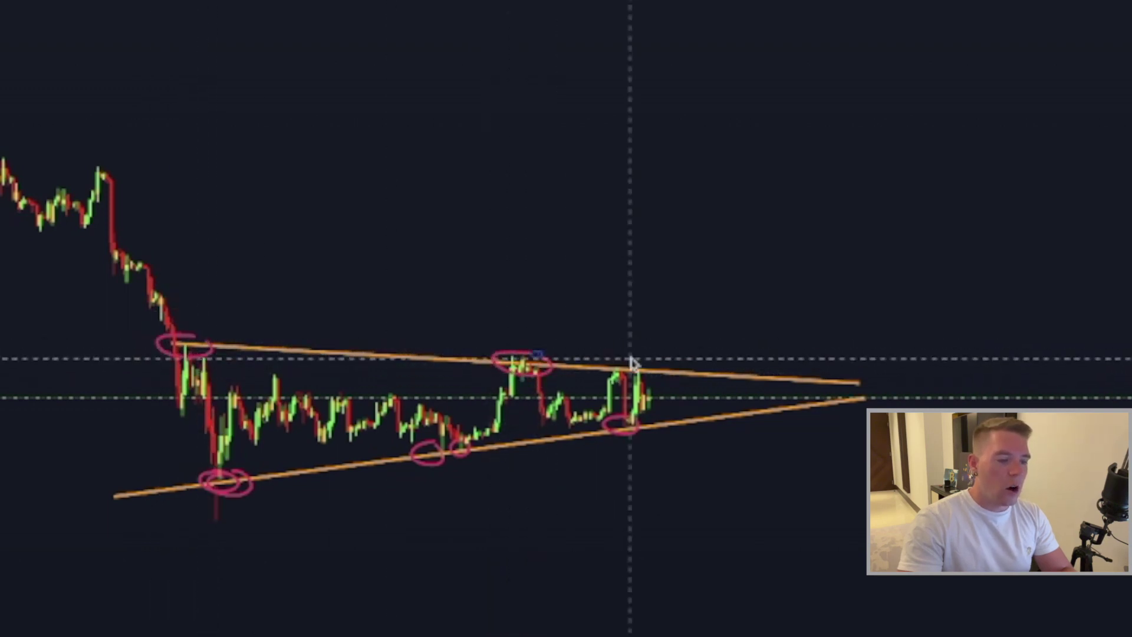
mouse_move(625, 361)
mouse_down()
mouse_move(602, 384)
mouse_move(626, 366)
mouse_move(597, 370)
mouse_move(637, 373)
mouse_move(625, 364)
mouse_move(639, 361)
mouse_up()
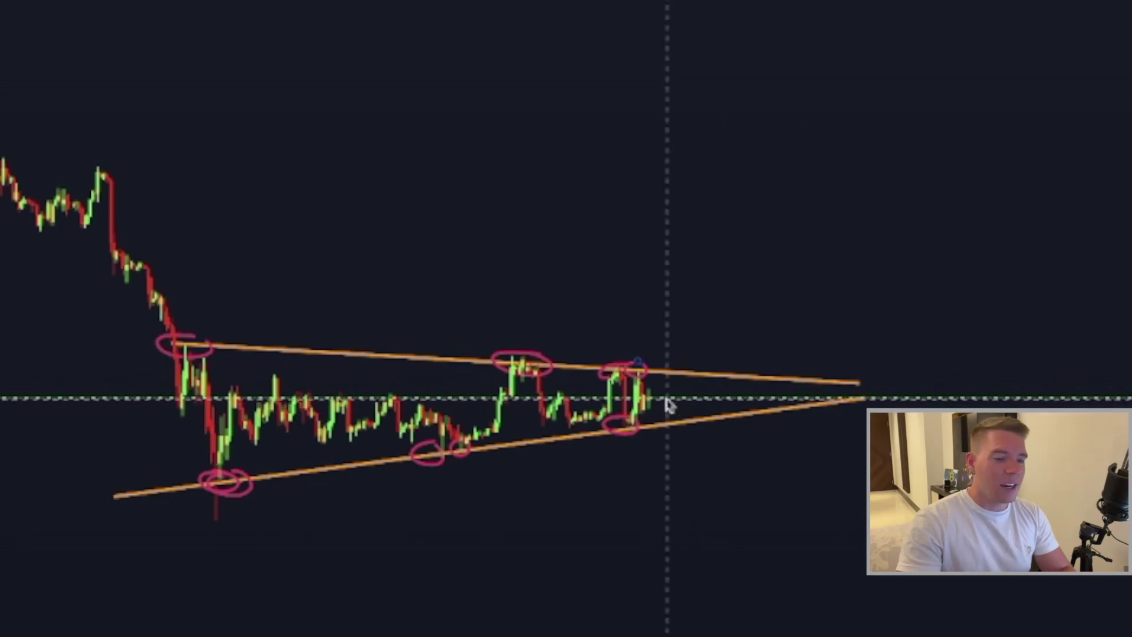
Sketch a zigzag price path with upward and downward breakouts near the triangle's apex, and undo the freehand marks.
mouse_move(651, 407)
mouse_down()
mouse_move(662, 379)
mouse_move(674, 399)
mouse_move(719, 382)
mouse_move(730, 406)
mouse_move(799, 267)
mouse_up()
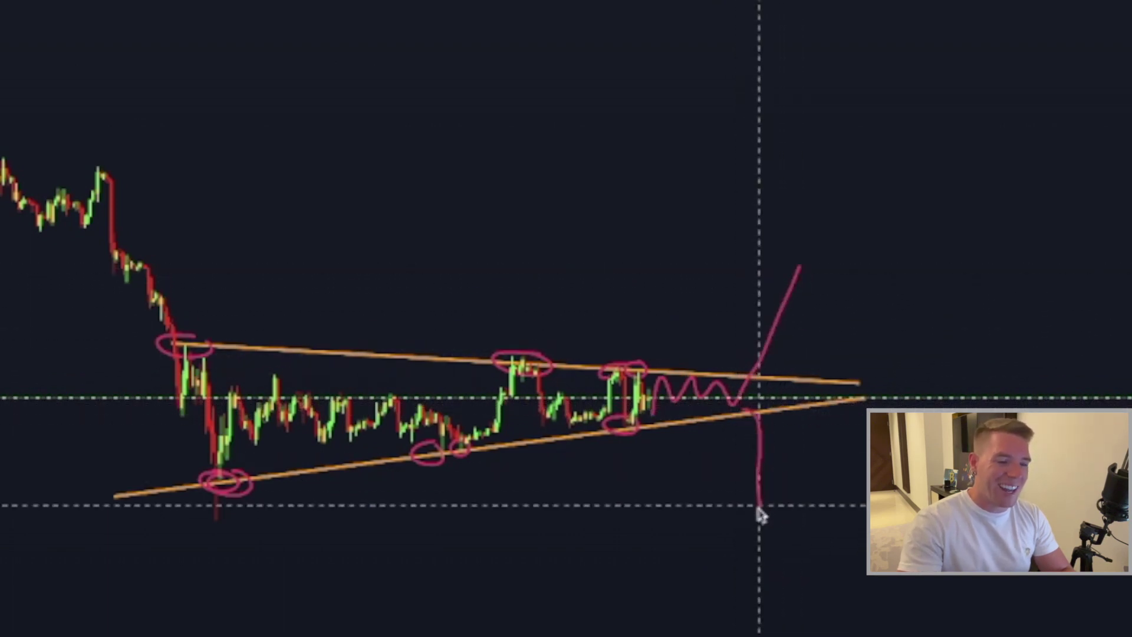
key(ctrl+z)
key(ctrl+z)
key(ctrl+z)
key(ctrl+z)
key(ctrl+z)
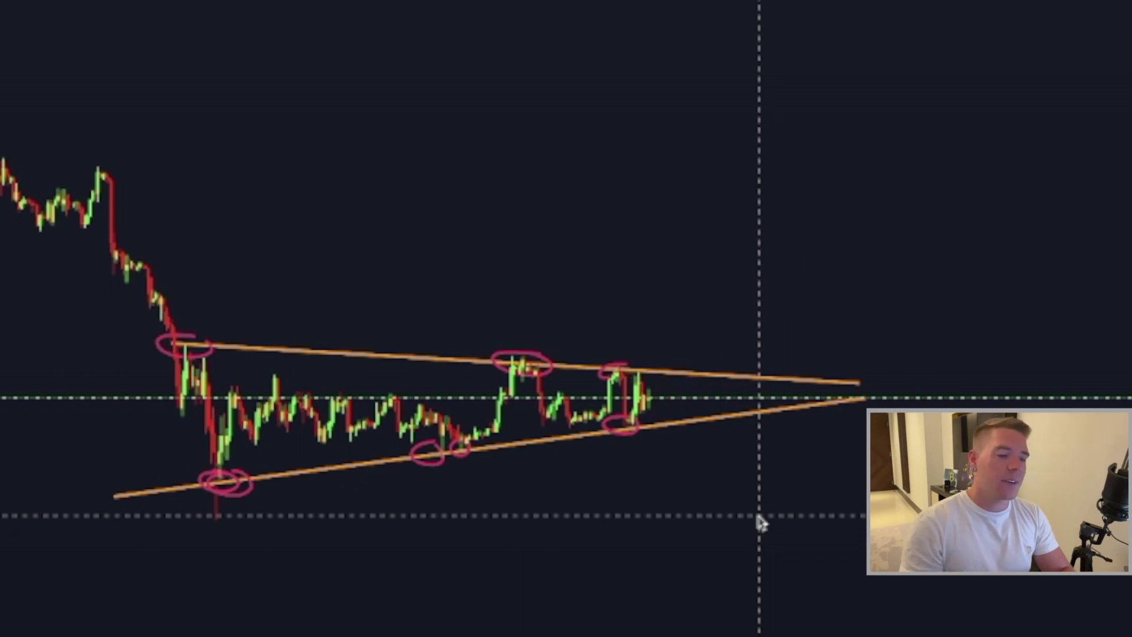
key(ctrl+z)
key(ctrl+z)
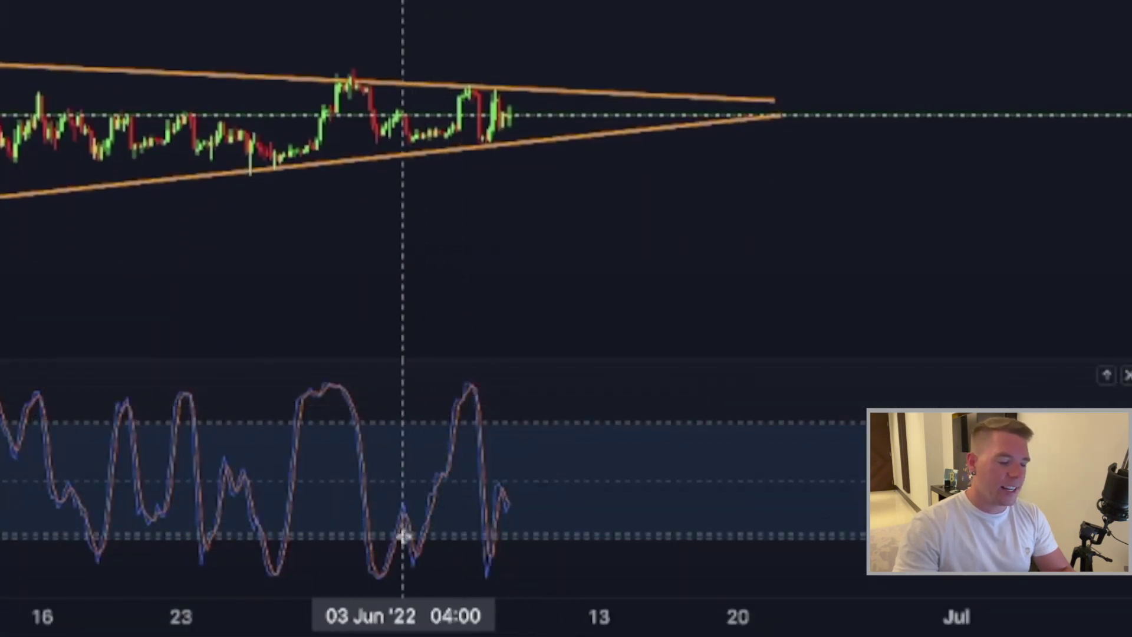
Trace the latest oscillator swings and the matching price spike to the upper trendline with temporary freehand strokes.
mouse_move(416, 565)
mouse_down()
mouse_move(430, 486)
mouse_move(468, 391)
mouse_move(485, 575)
mouse_up()
key(ctrl+z)
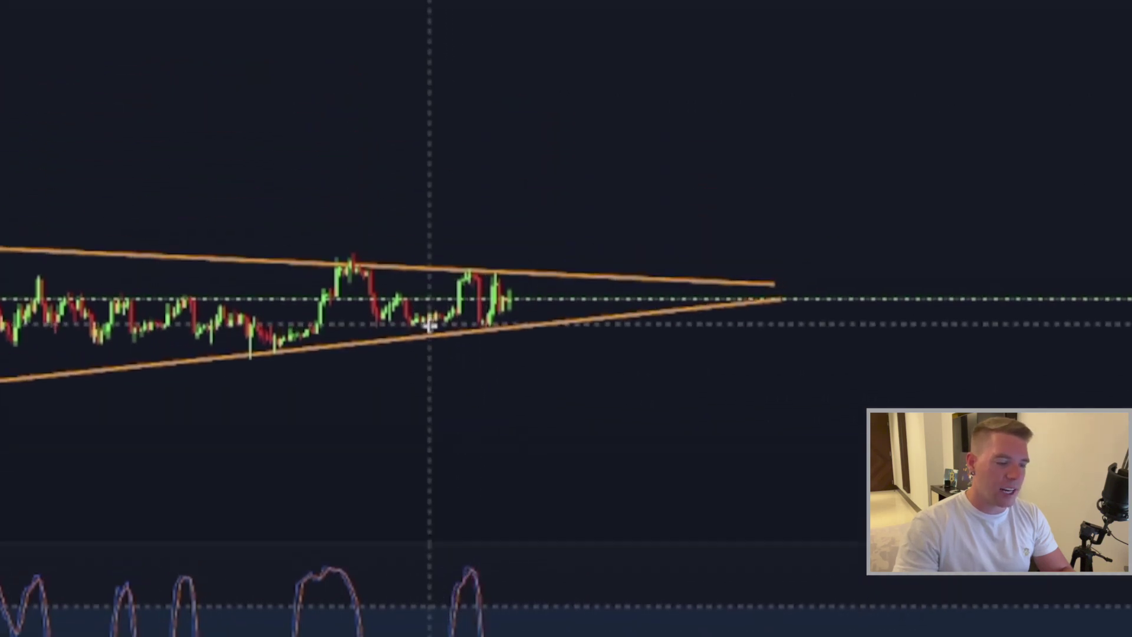
mouse_move(429, 326)
mouse_down()
mouse_move(469, 272)
mouse_move(473, 287)
mouse_up()
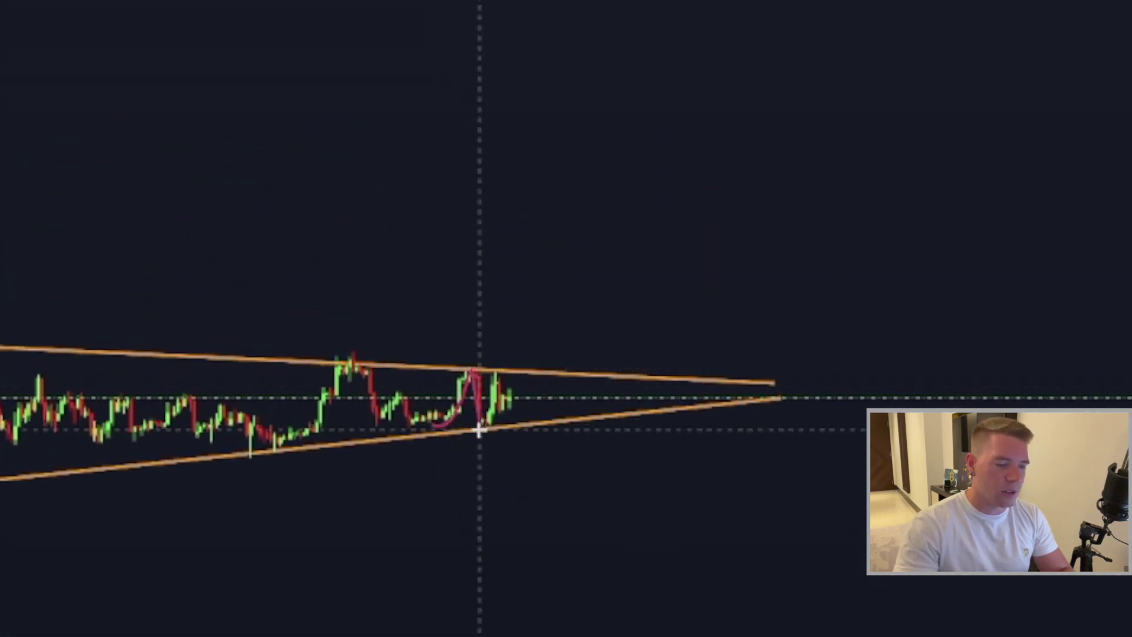
drag(481, 551, 498, 481)
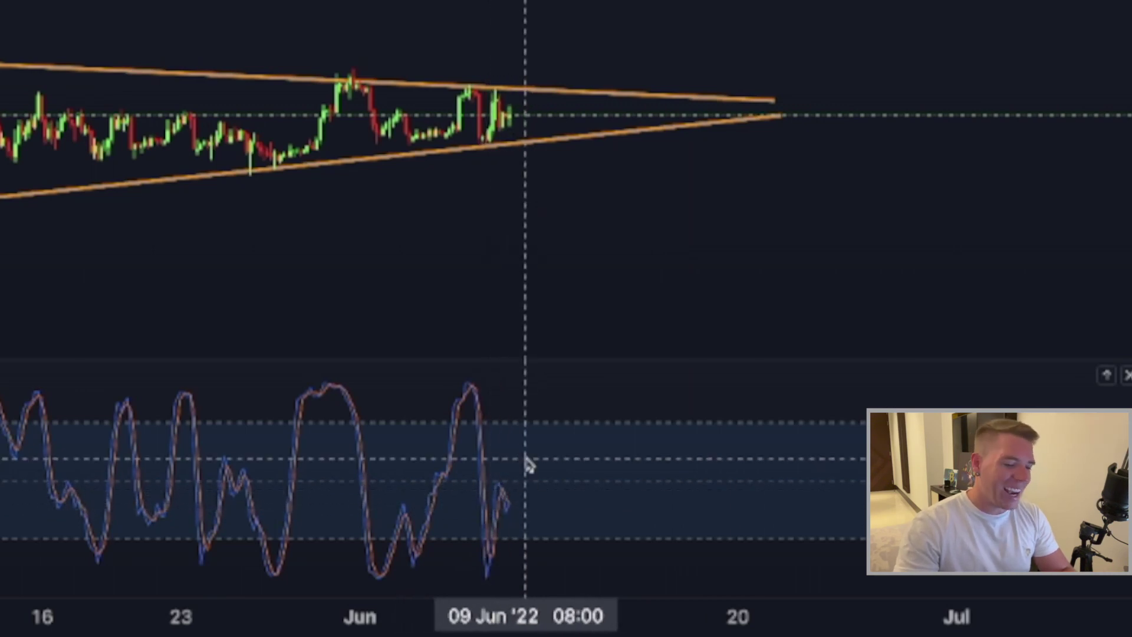
Circle the latest oscillator reading, sketch a price path up through the upper trendline, and undo the path.
scroll(528, 488, right, 5)
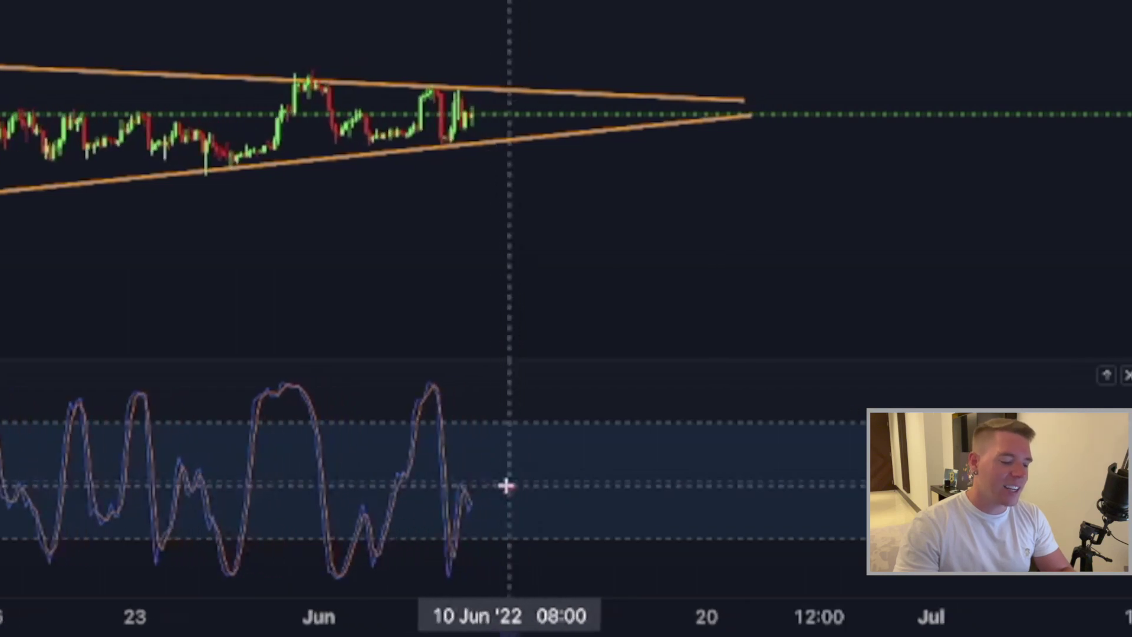
mouse_move(505, 485)
mouse_down()
mouse_move(460, 485)
mouse_move(448, 512)
mouse_move(503, 511)
mouse_move(501, 480)
mouse_up()
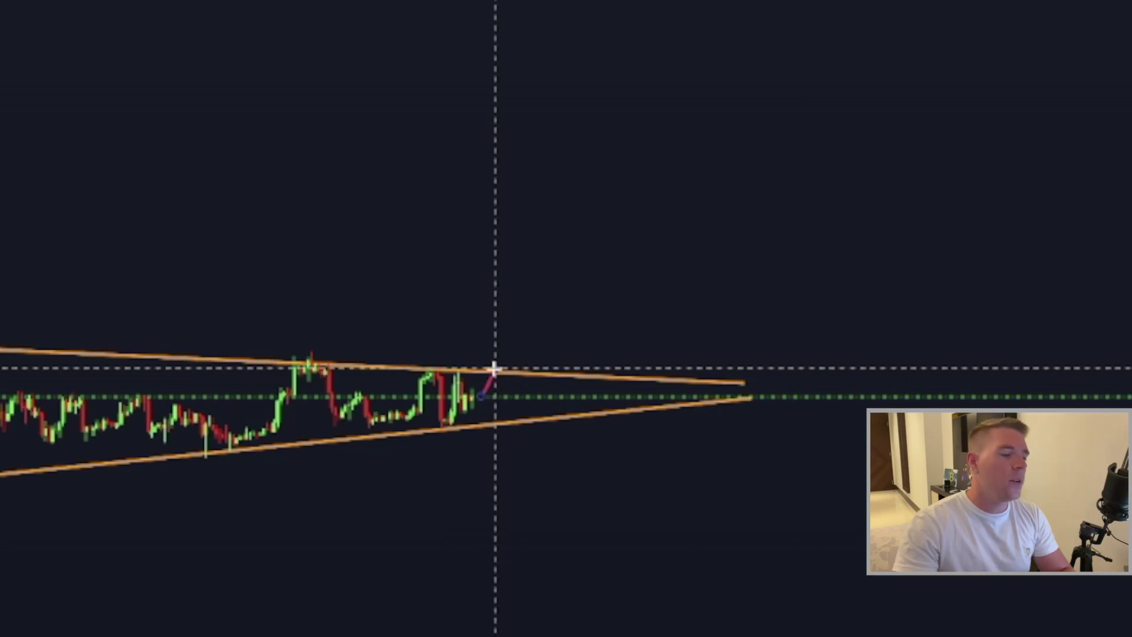
drag(494, 369, 552, 304)
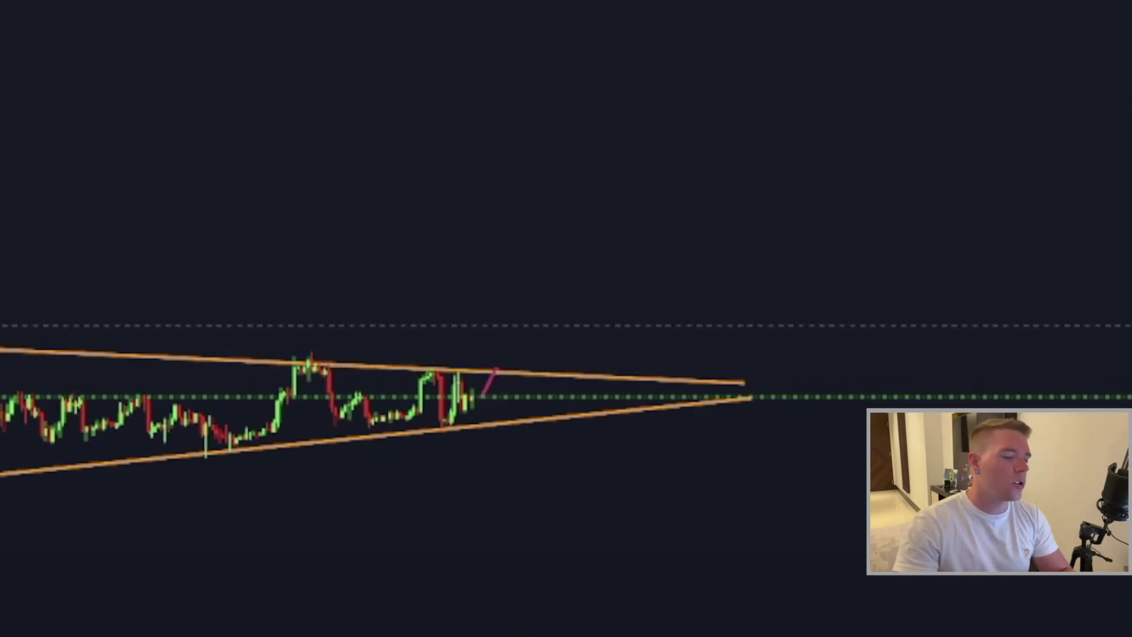
key(ctrl+z)
scroll(417, 343, down, 2)
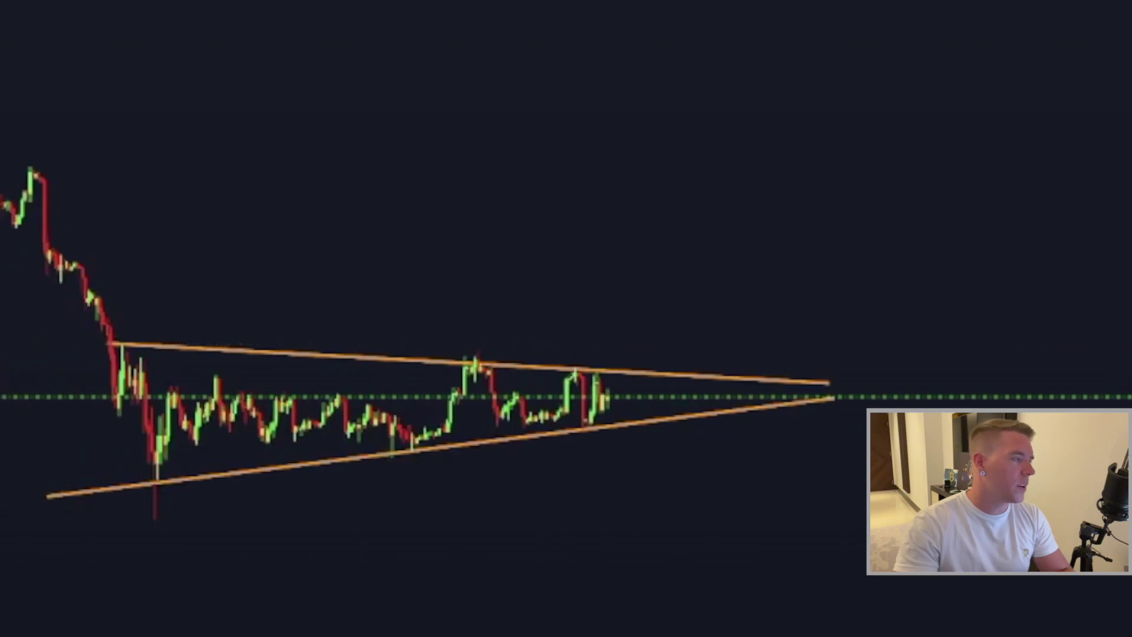
Draw a vertical trend line across the triangle's opening and move it onto the upper trendline at the latest candles, reaching about 37634.
click(111, 343)
click(110, 485)
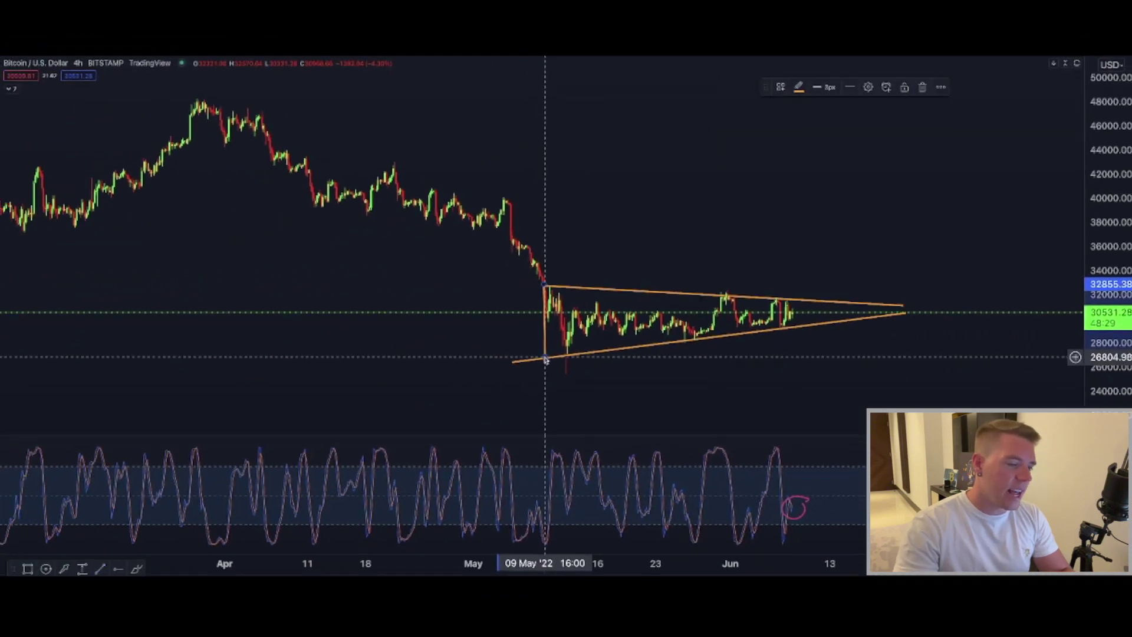
mouse_move(545, 341)
mouse_down()
mouse_move(622, 260)
mouse_move(814, 278)
mouse_move(800, 278)
mouse_up()
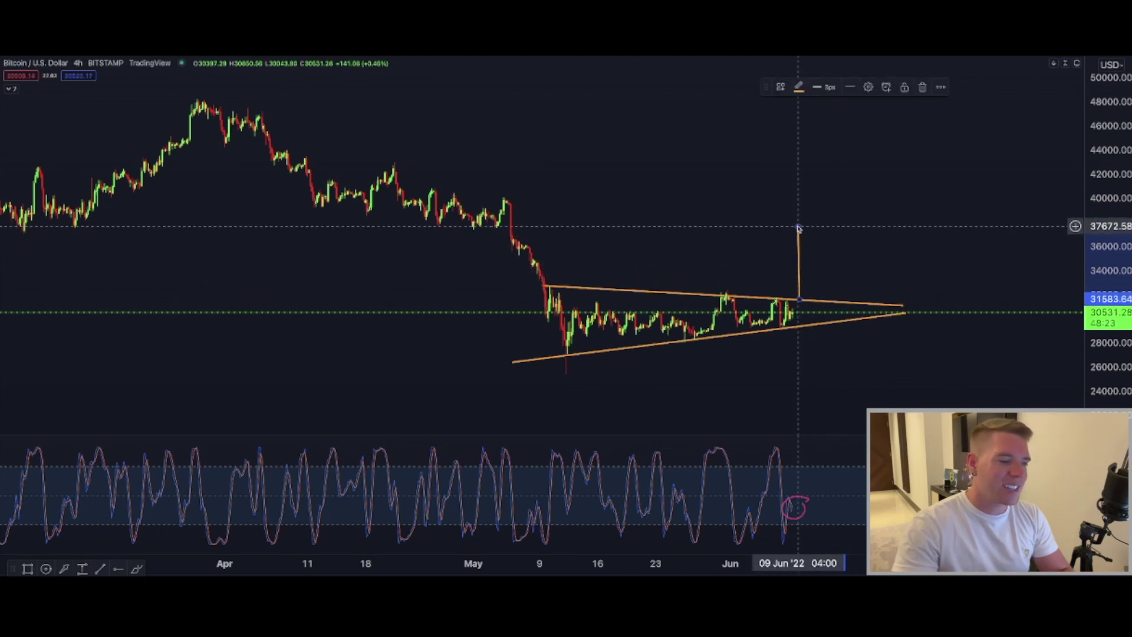
Place a horizontal ray at about 37595.50 from the early low before April, and circle the two lows touching it.
click(1, 84)
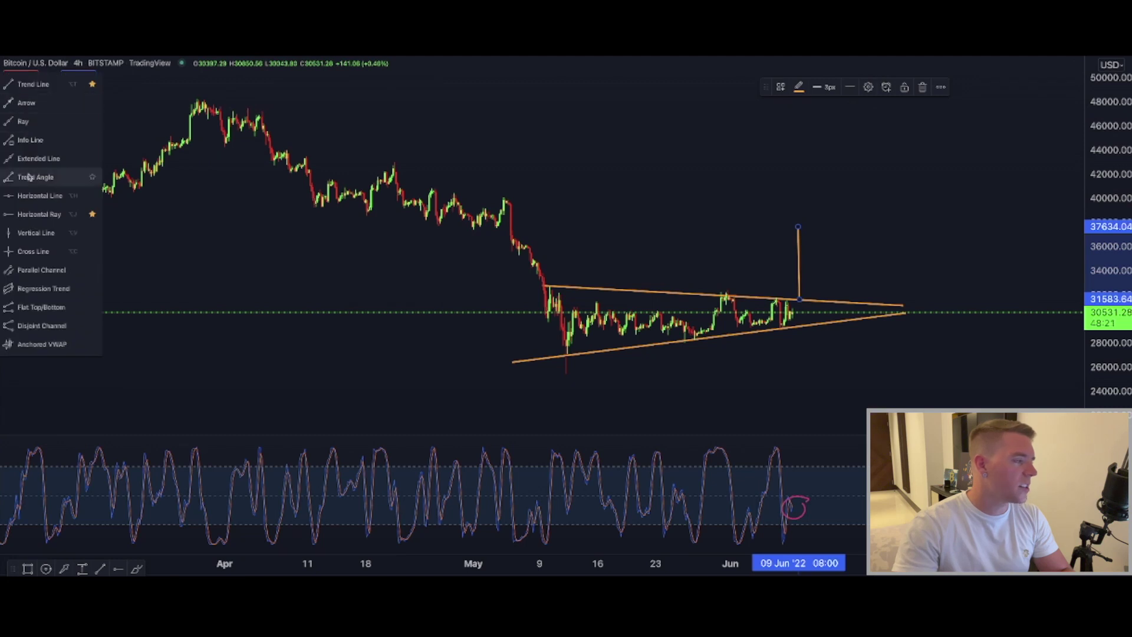
click(38, 214)
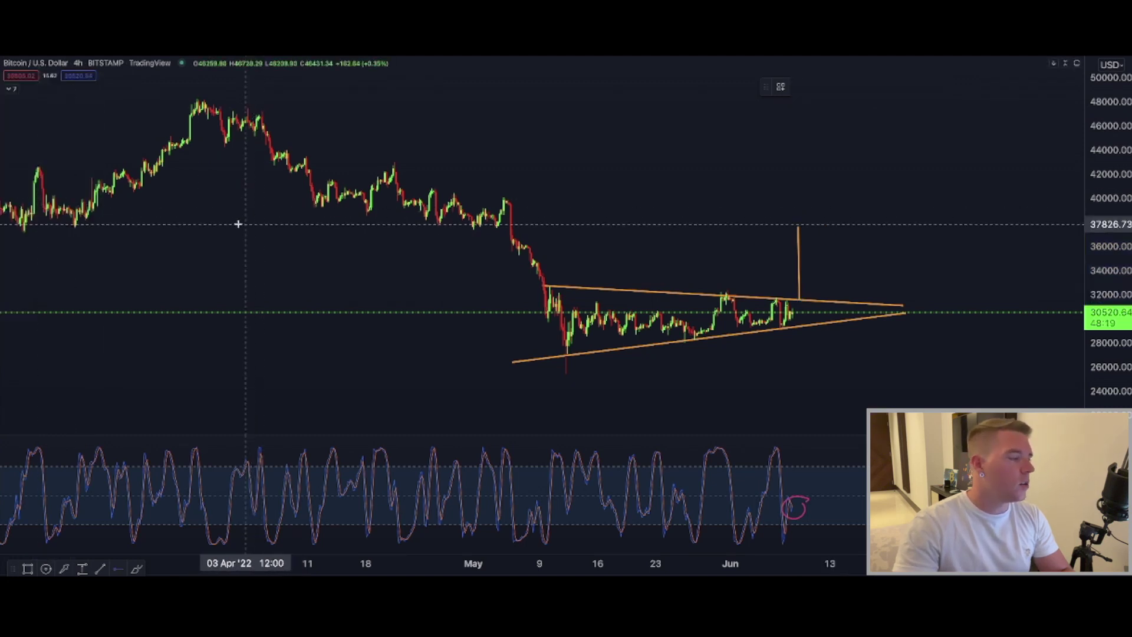
click(22, 227)
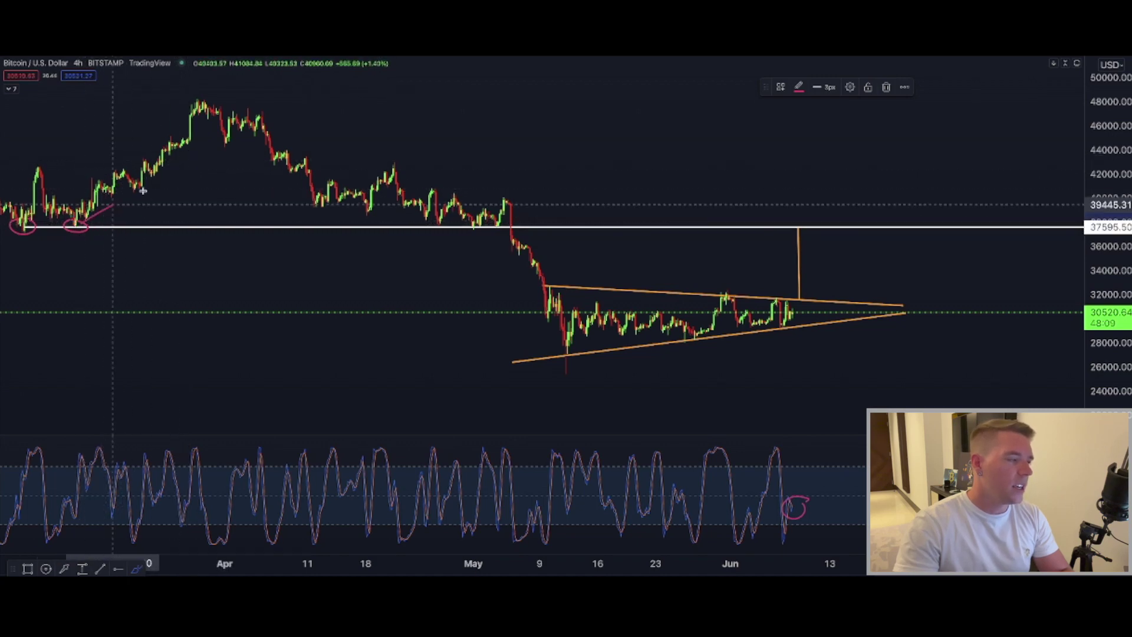
Sketch temporary freehand paths along the price moves above the horizontal ray and the drop into the triangle, and remove them.
mouse_move(142, 191)
mouse_down()
mouse_move(221, 116)
mouse_move(382, 185)
mouse_up()
key(super+z)
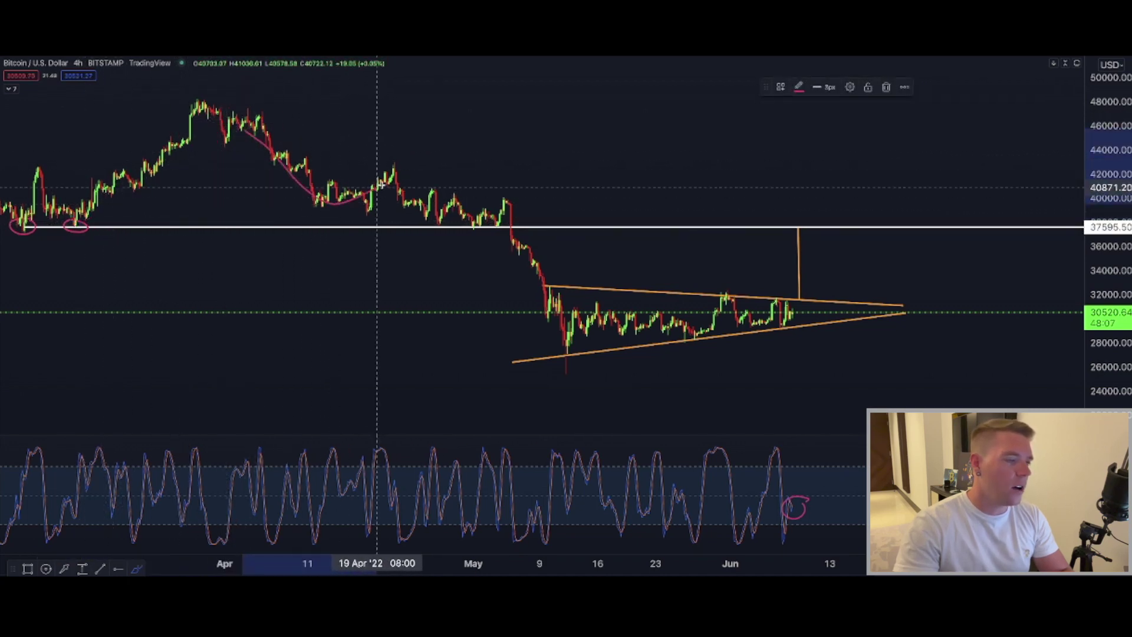
key(ctrl+z)
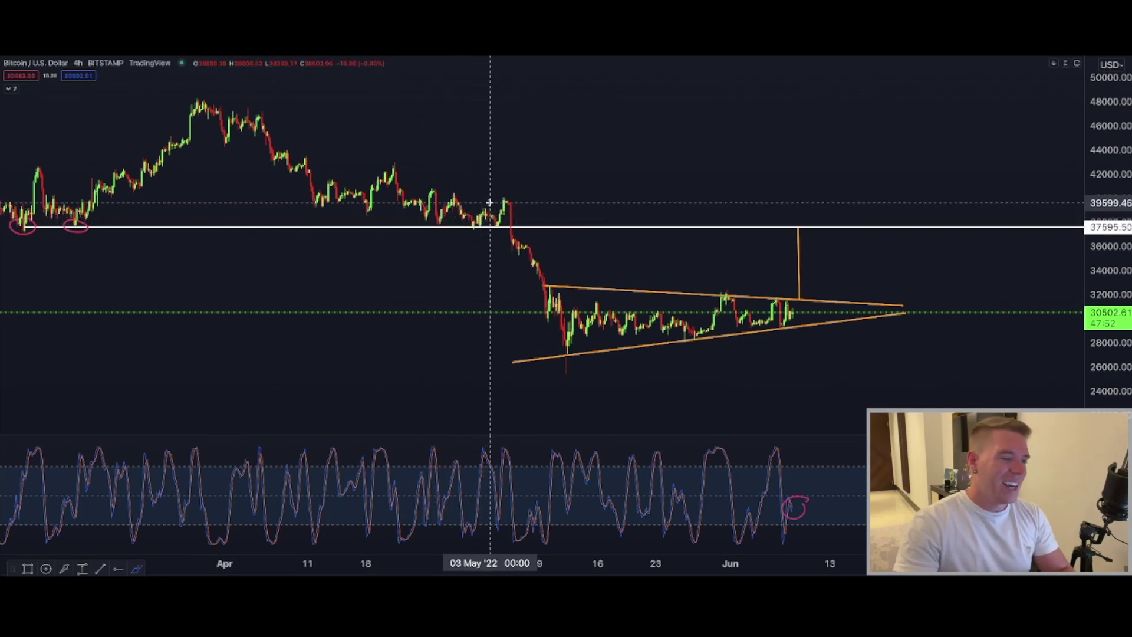
mouse_move(493, 210)
mouse_down()
mouse_move(505, 202)
mouse_move(566, 320)
mouse_up()
key(Delete)
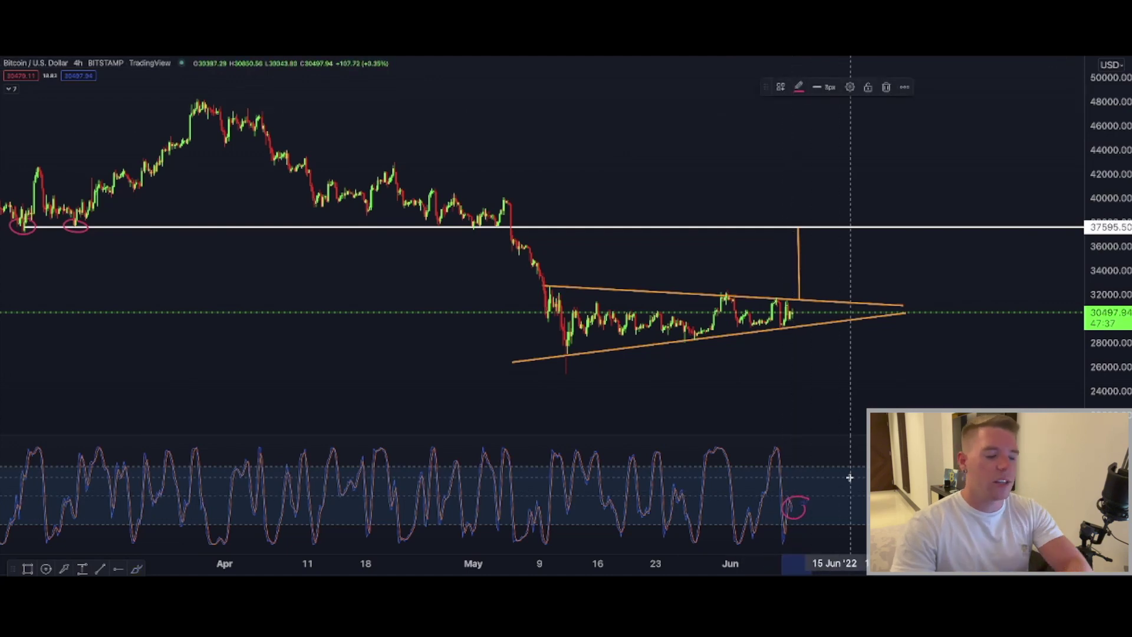
Sketch temporary freehand paths from the latest candles showing a breakout above the upper trendline and a reversal, and delete them.
scroll(801, 505, up, 1)
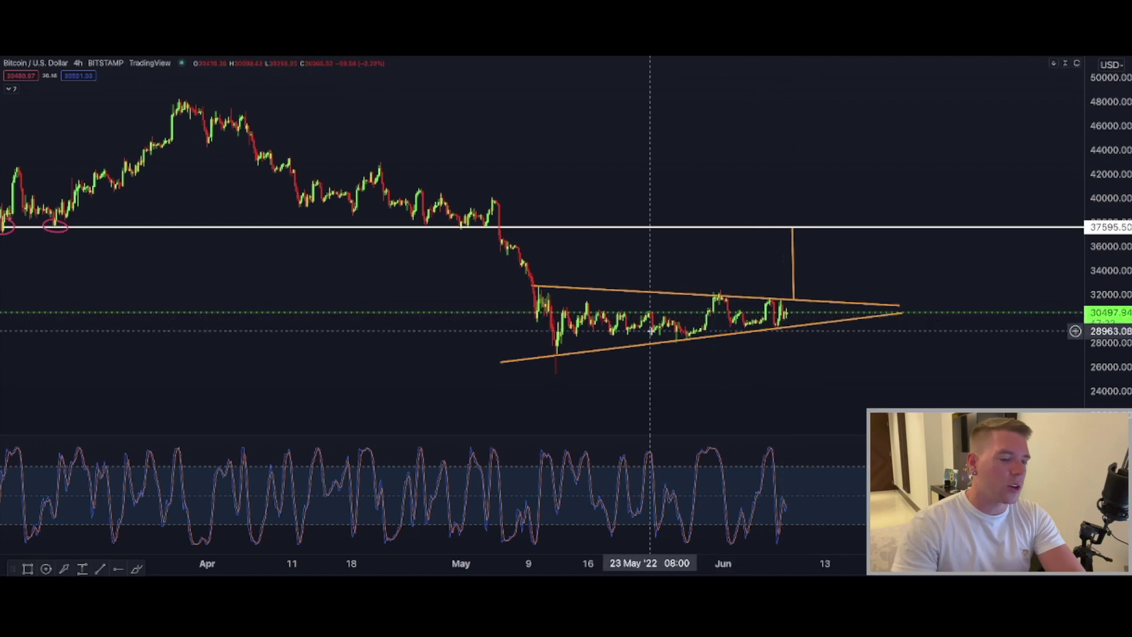
scroll(760, 407, right, 1)
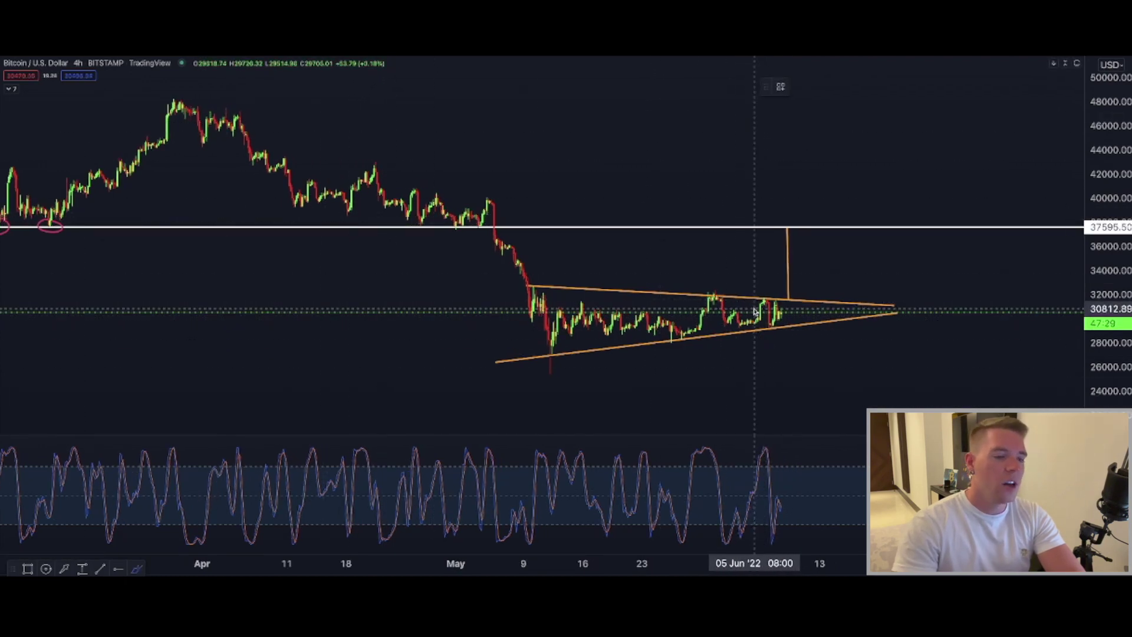
drag(777, 322, 829, 269)
key(Delete)
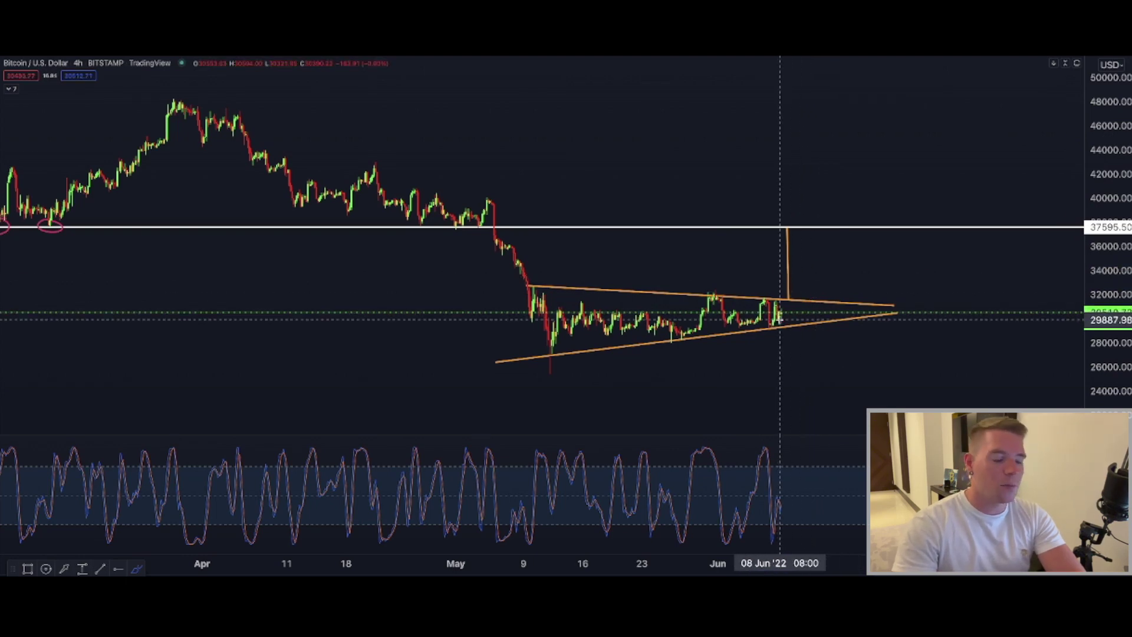
drag(779, 318, 804, 280)
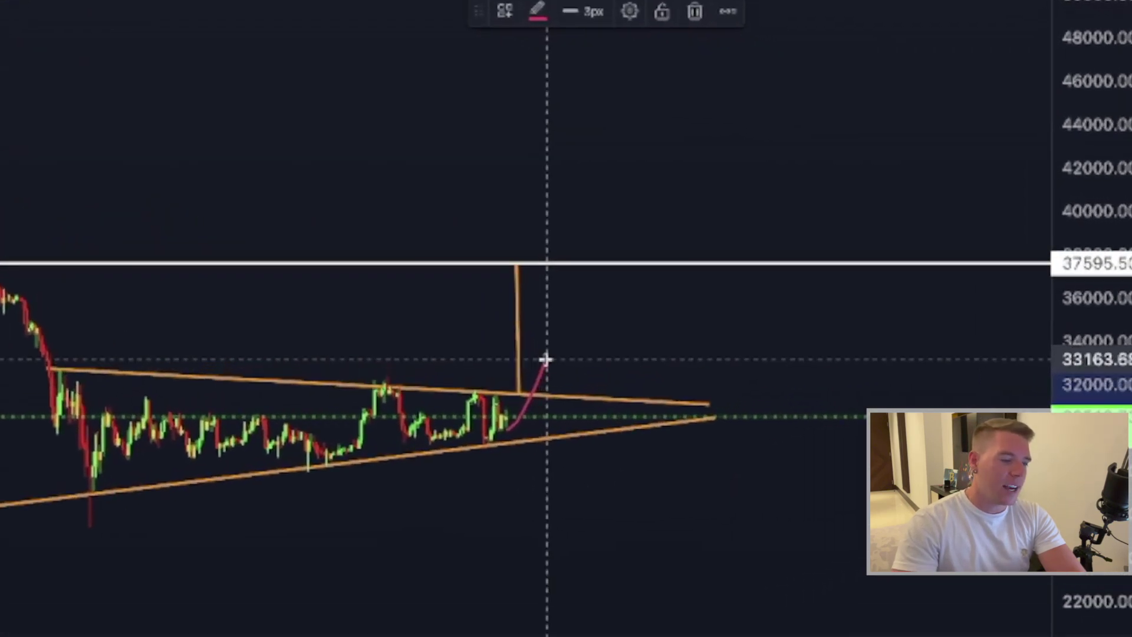
mouse_move(545, 361)
mouse_down()
mouse_move(552, 431)
mouse_move(573, 401)
mouse_move(576, 467)
mouse_up()
key(Delete)
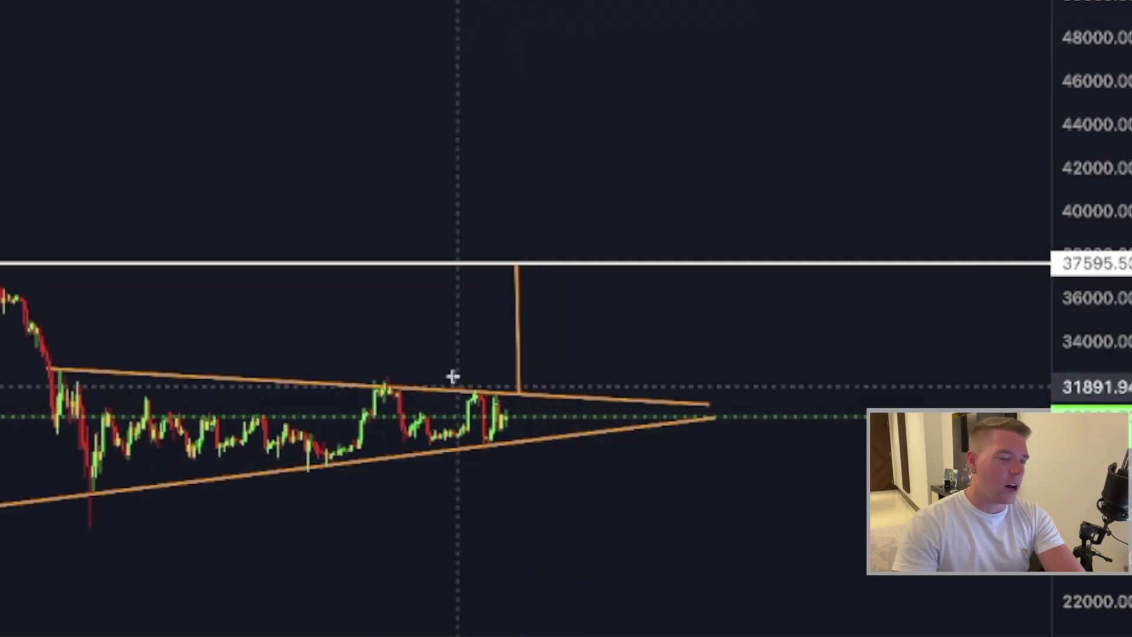
Duplicate the vertical measuring line and move the copy below the lower trendline at the latest candles, reaching down to about 23298.
click(518, 318)
key(Escape)
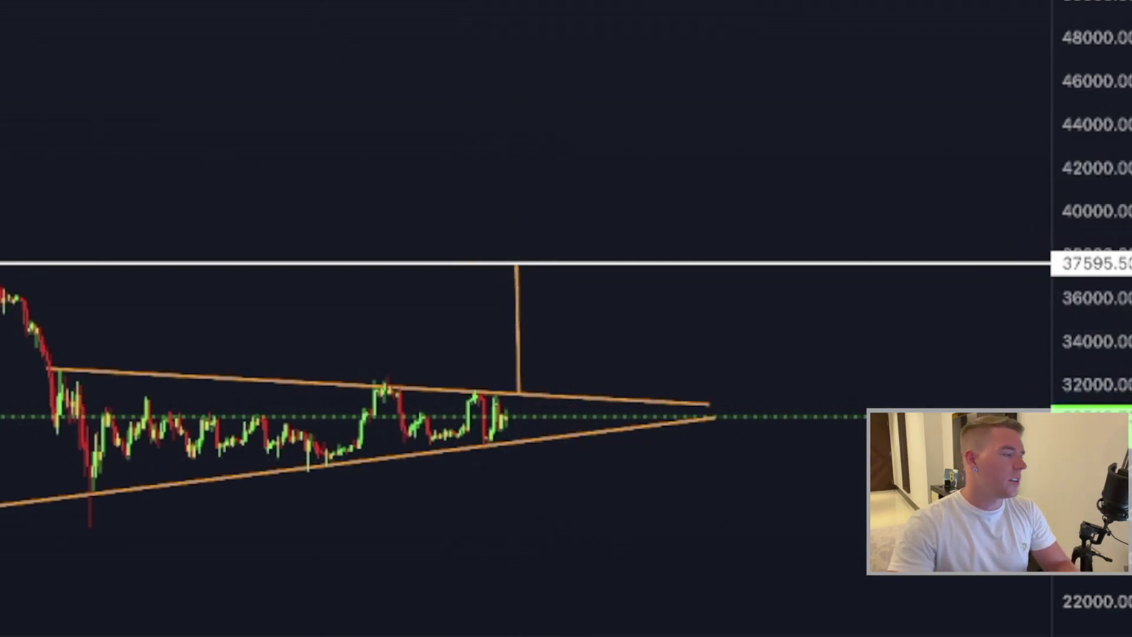
click(517, 331)
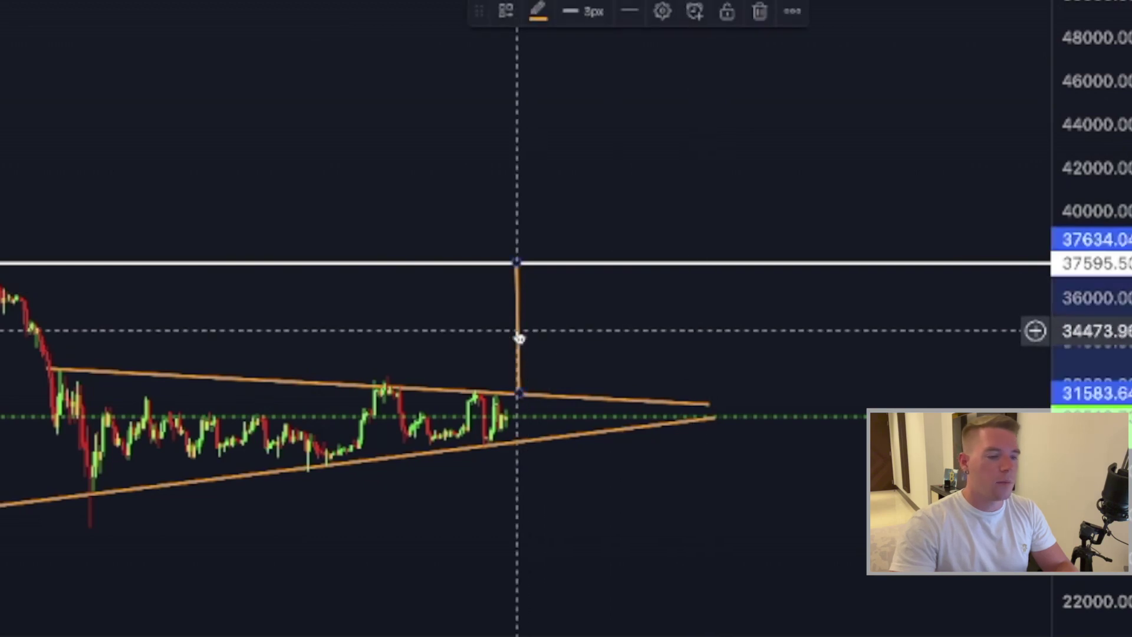
key(ctrl+c)
key(ctrl+v)
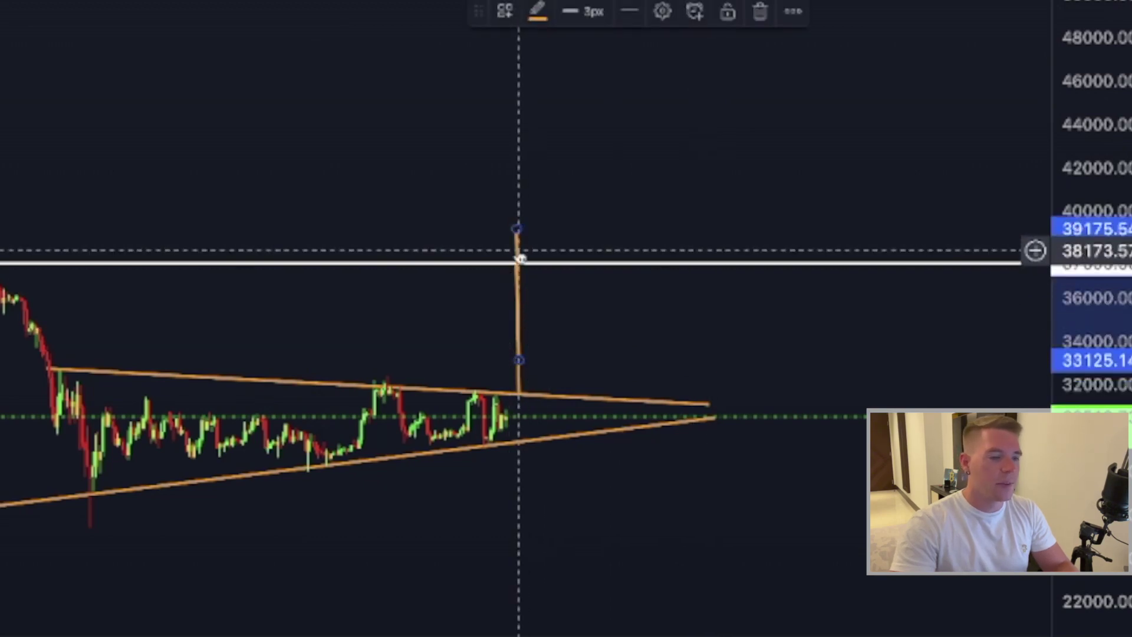
drag(518, 250, 524, 463)
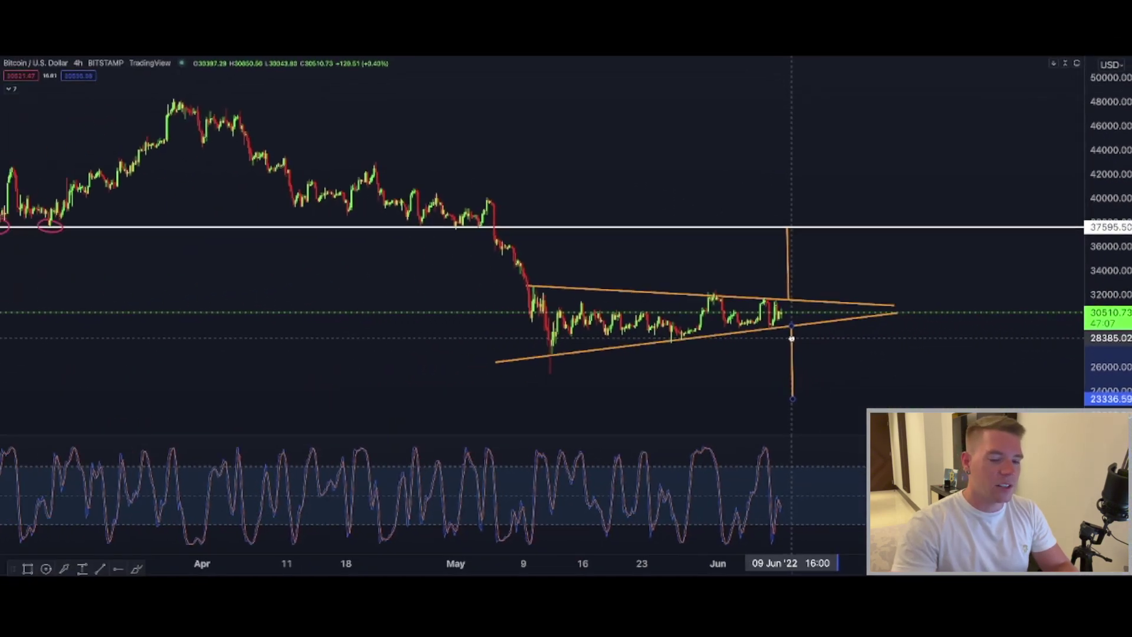
drag(791, 338, 791, 338)
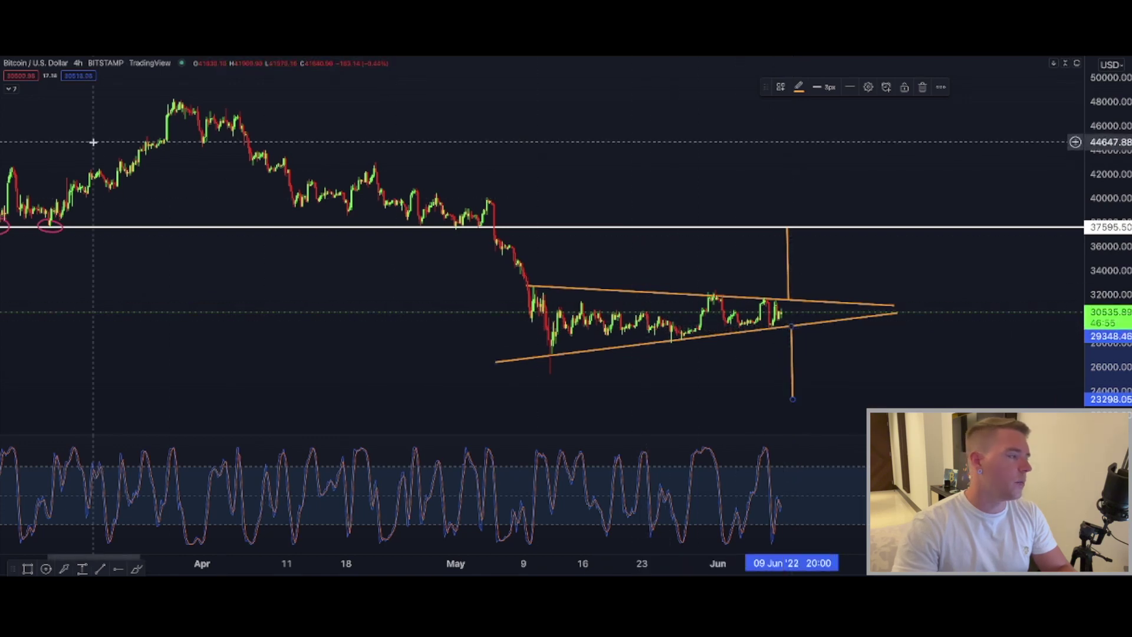
Place a horizontal ray at about 28654.78 from early April, running beneath the lows inside the triangle.
click(118, 569)
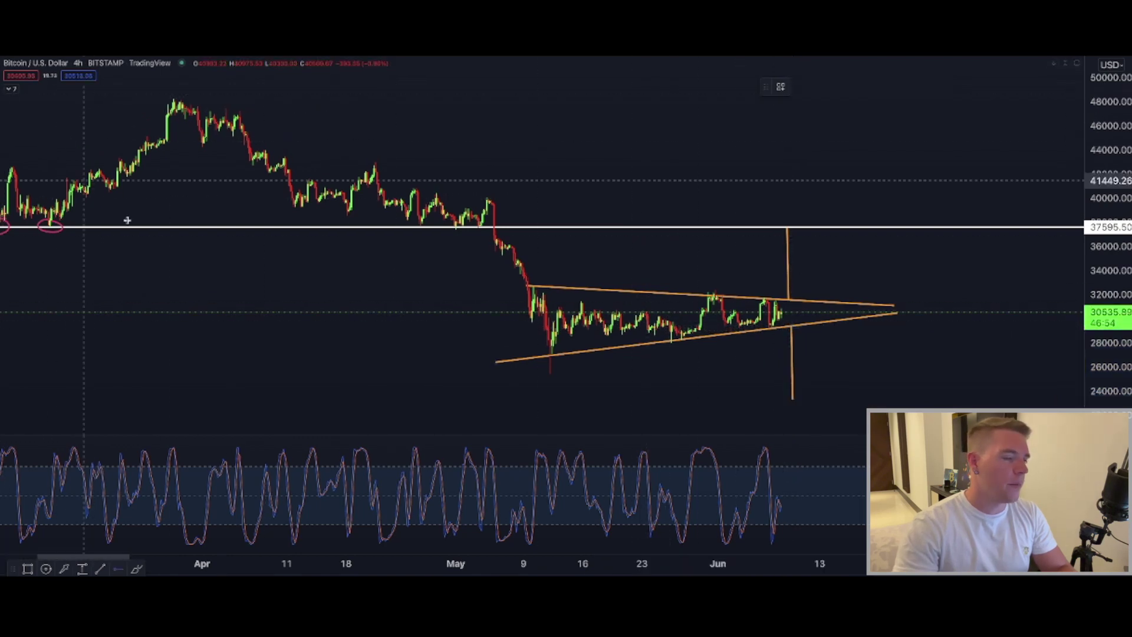
click(225, 335)
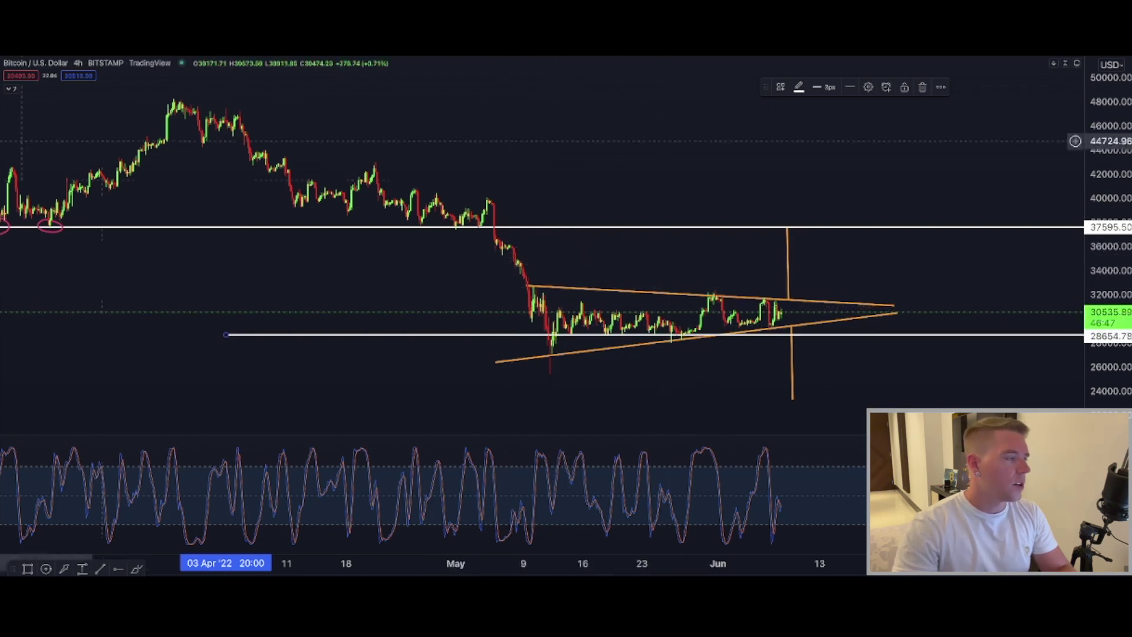
Circle the triangle's lows along the lower horizontal ray, sketch a drop from the latest candles below it, and remove these temporary markings.
click(1, 127)
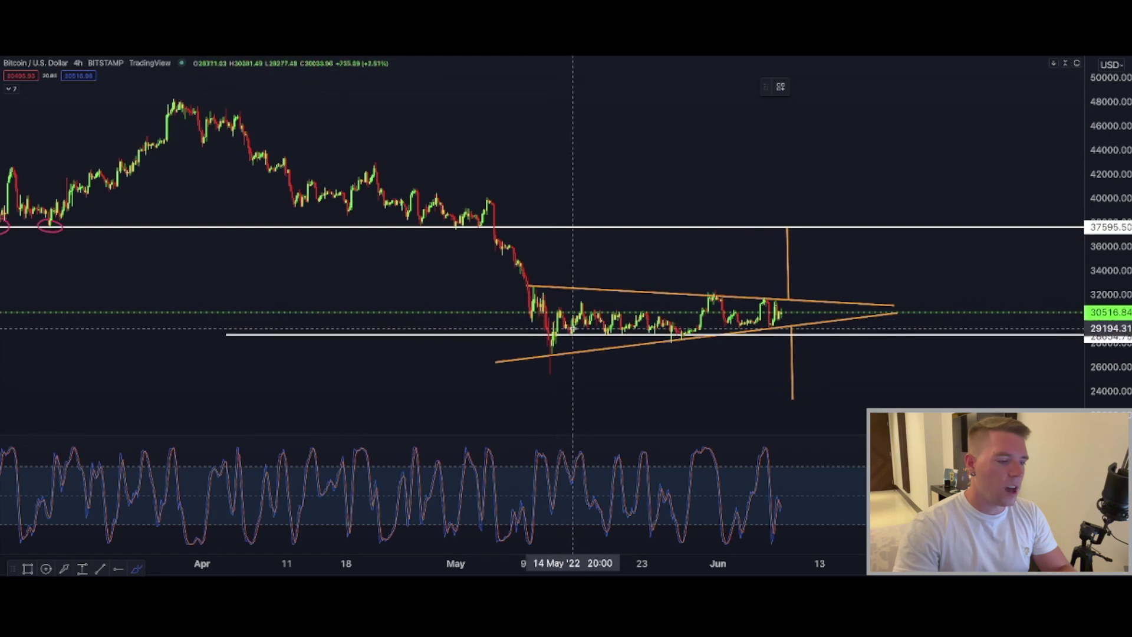
mouse_move(573, 328)
mouse_down()
mouse_move(559, 330)
mouse_move(607, 331)
mouse_up()
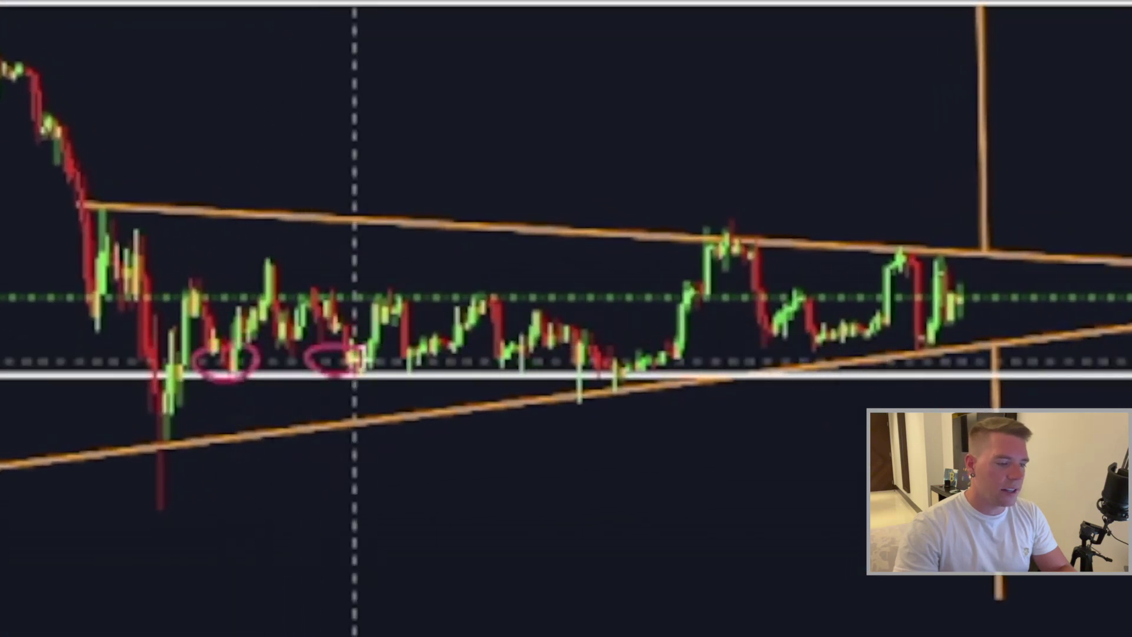
mouse_move(355, 361)
mouse_down()
mouse_move(363, 347)
mouse_move(406, 380)
mouse_move(430, 347)
mouse_up()
mouse_move(526, 347)
mouse_down()
mouse_move(477, 378)
mouse_move(525, 349)
mouse_move(535, 371)
mouse_move(590, 356)
mouse_move(621, 379)
mouse_up()
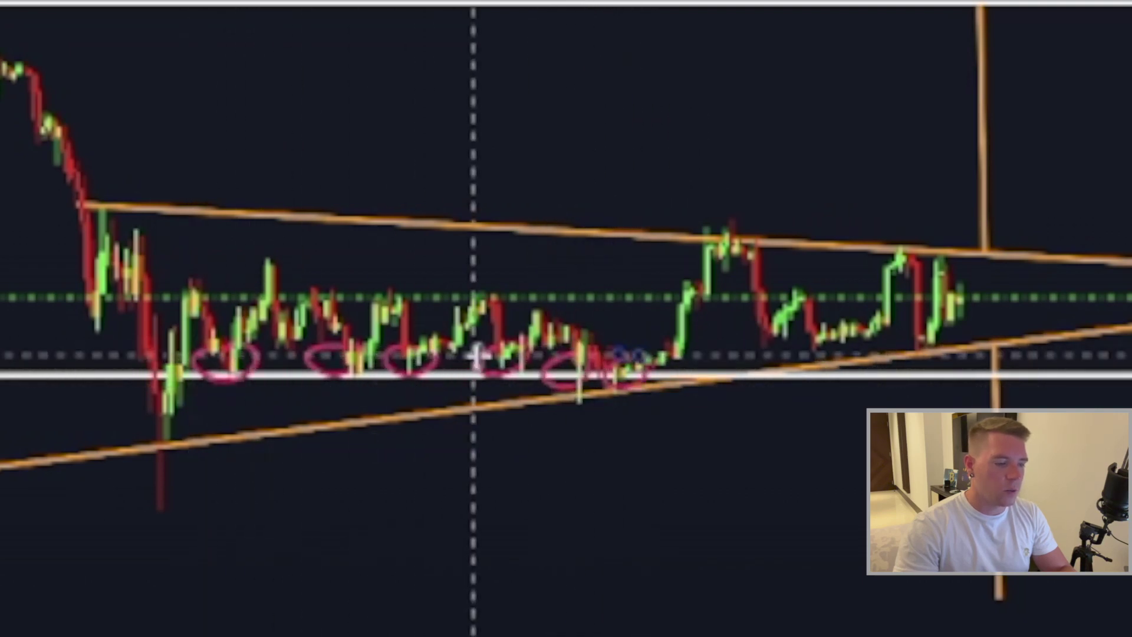
scroll(425, 348, up, 1)
mouse_move(170, 355)
mouse_down()
mouse_move(114, 383)
mouse_move(147, 380)
mouse_up()
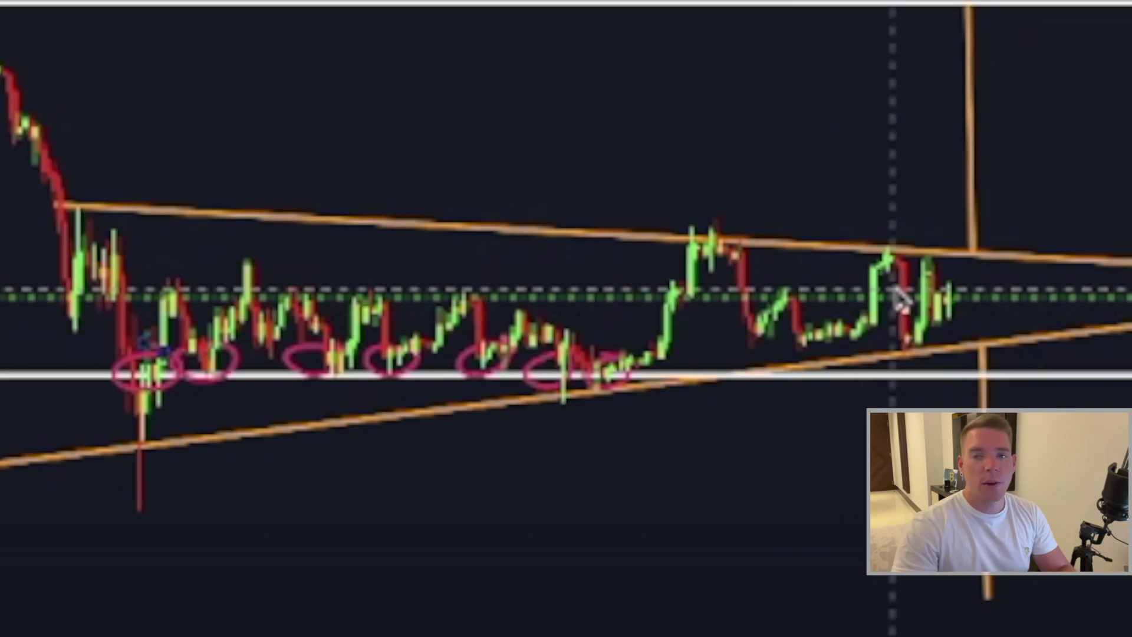
mouse_move(899, 297)
mouse_down()
mouse_move(886, 302)
mouse_move(947, 282)
mouse_move(959, 382)
mouse_up()
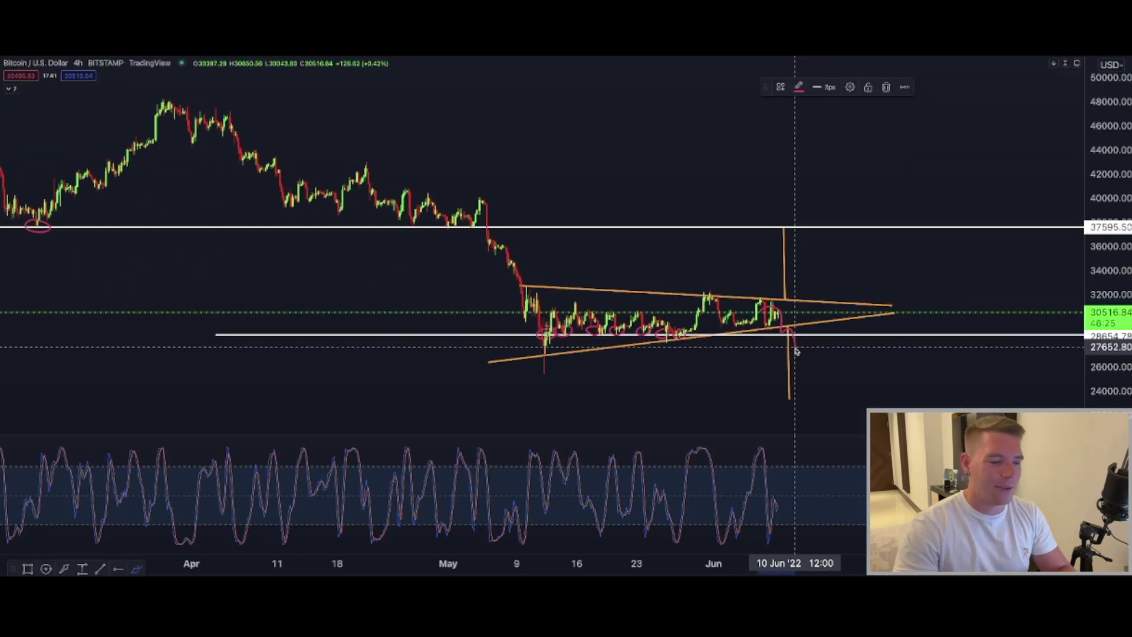
key(Delete)
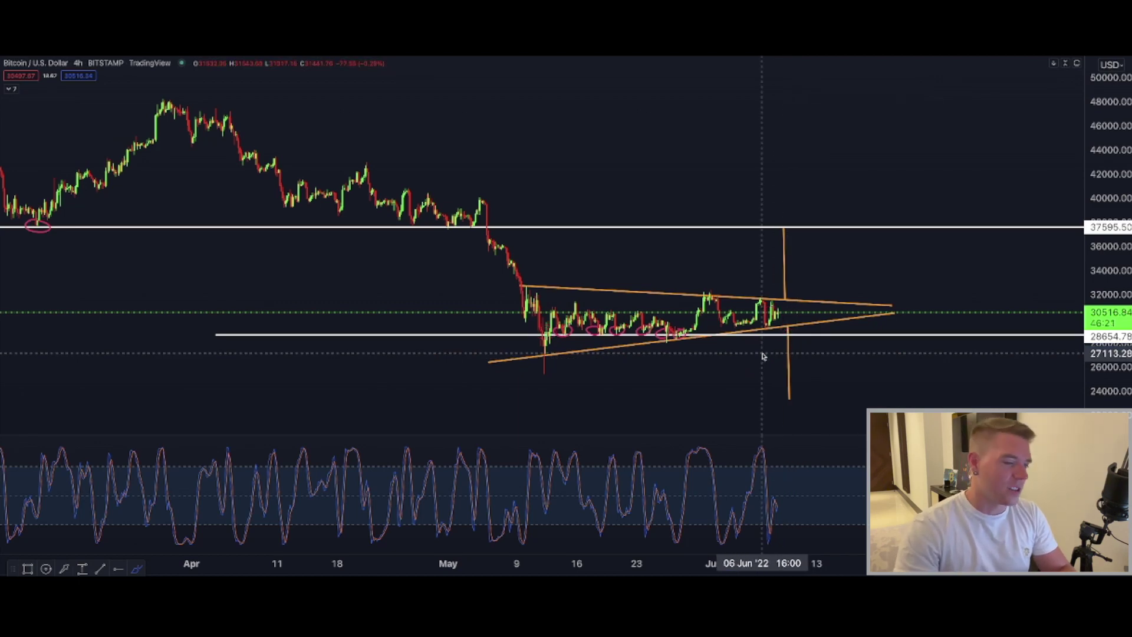
key(super+z)
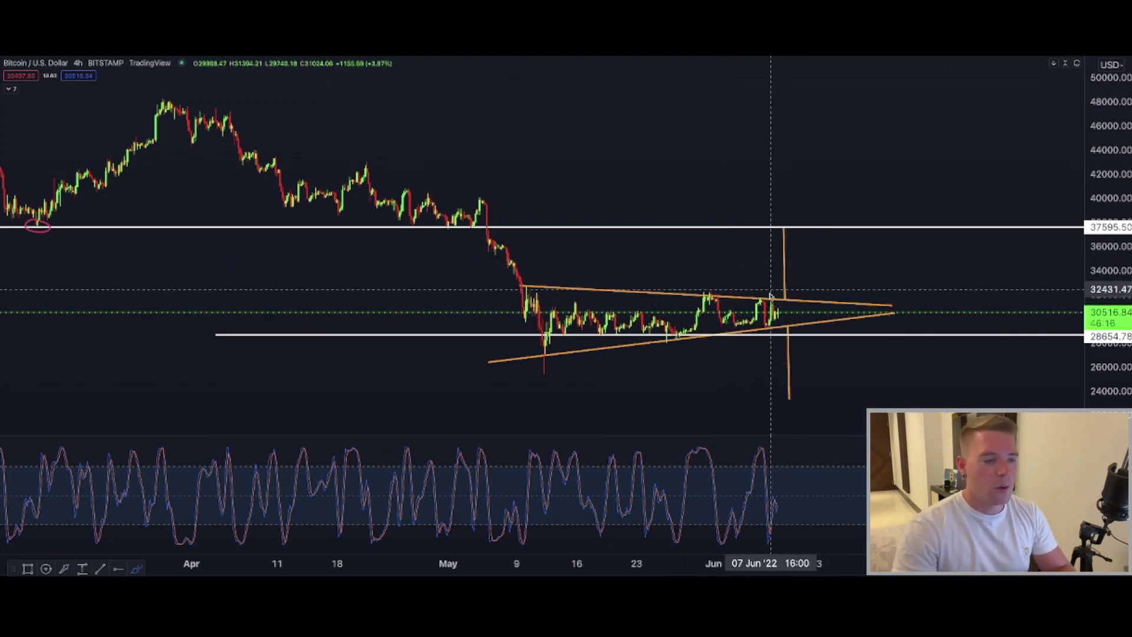
Circle the breakout points where both measuring lines meet the trendlines, and mark the lower measuring line's bottom end.
drag(778, 314, 789, 301)
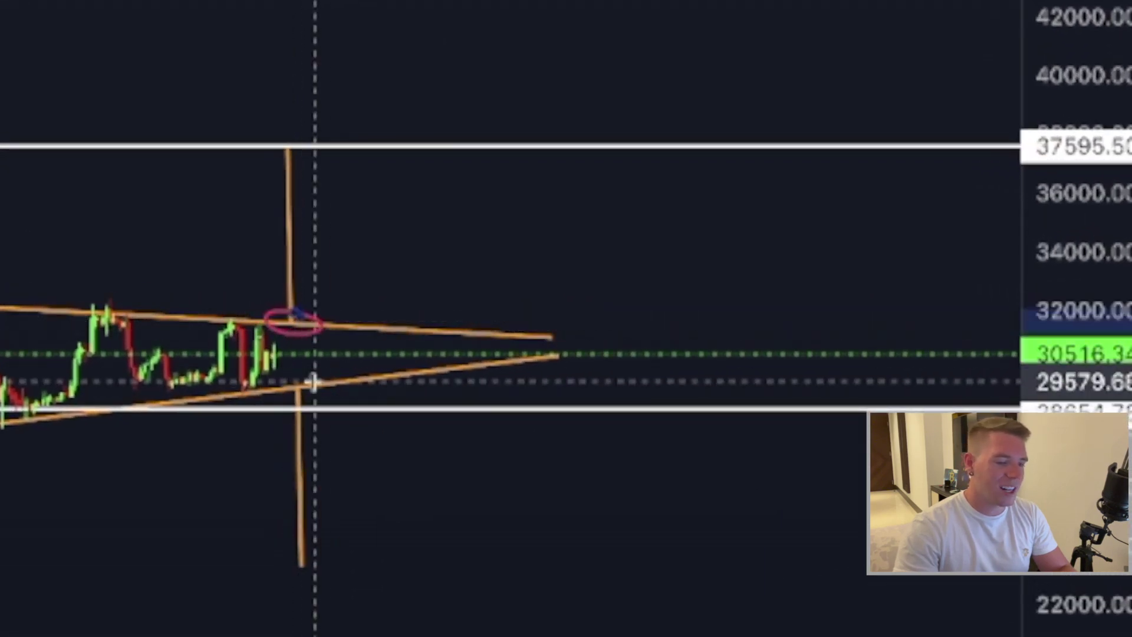
mouse_move(296, 384)
mouse_down()
mouse_move(286, 379)
mouse_move(298, 401)
mouse_move(303, 386)
mouse_up()
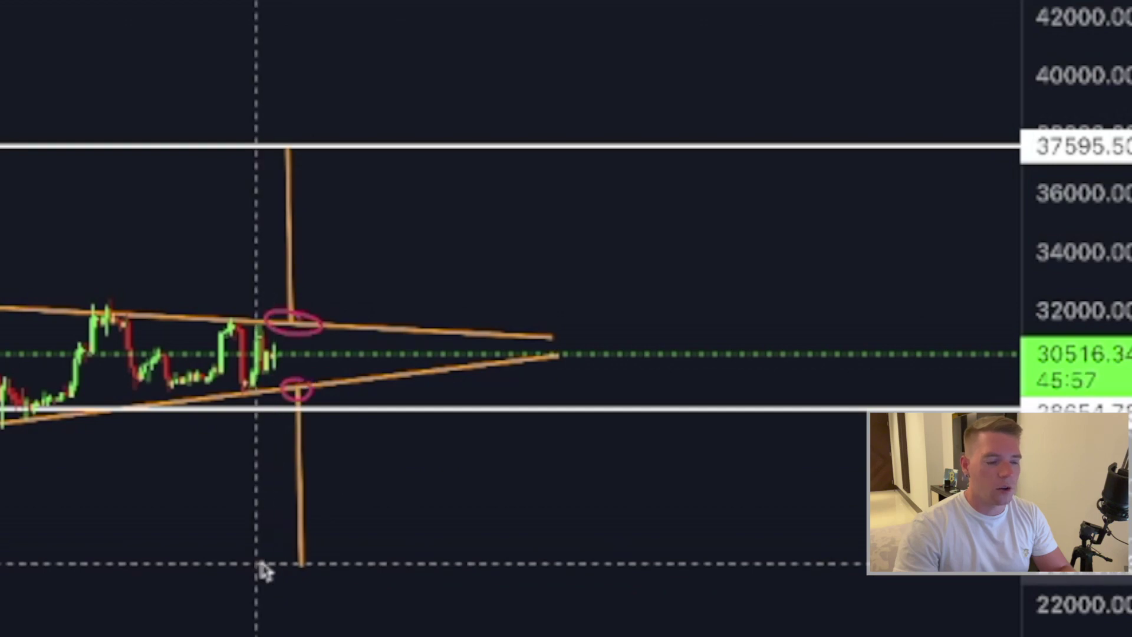
drag(260, 561, 329, 562)
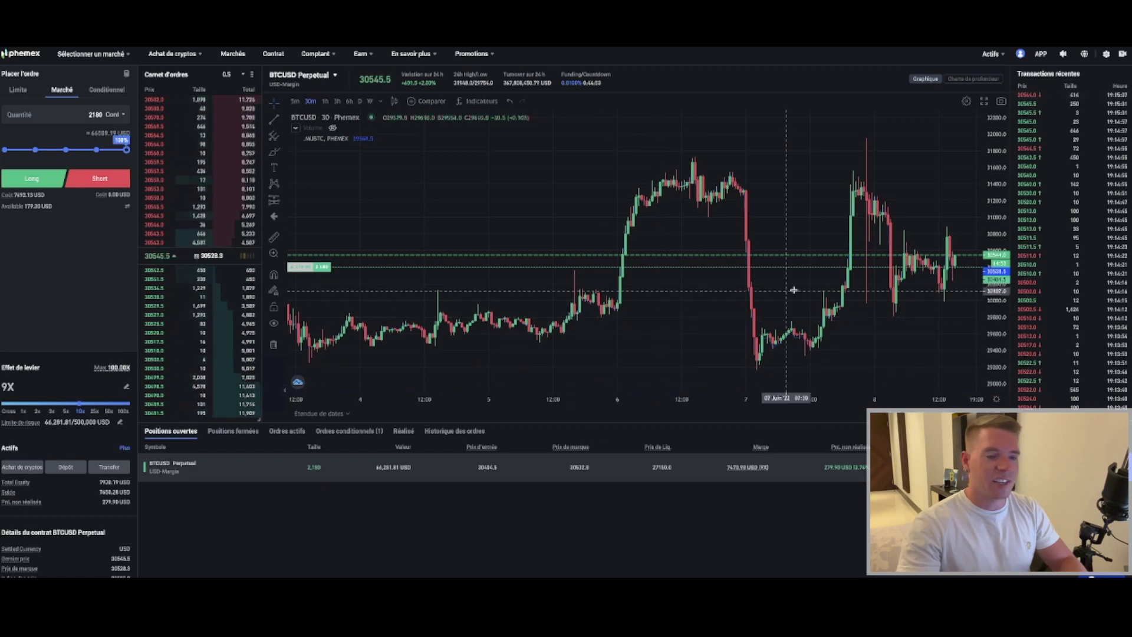
Switch to the YouTube video description and highlight the Bybit and Phemex bonus offers with their sign-up links.
mouse_move(315, 53)
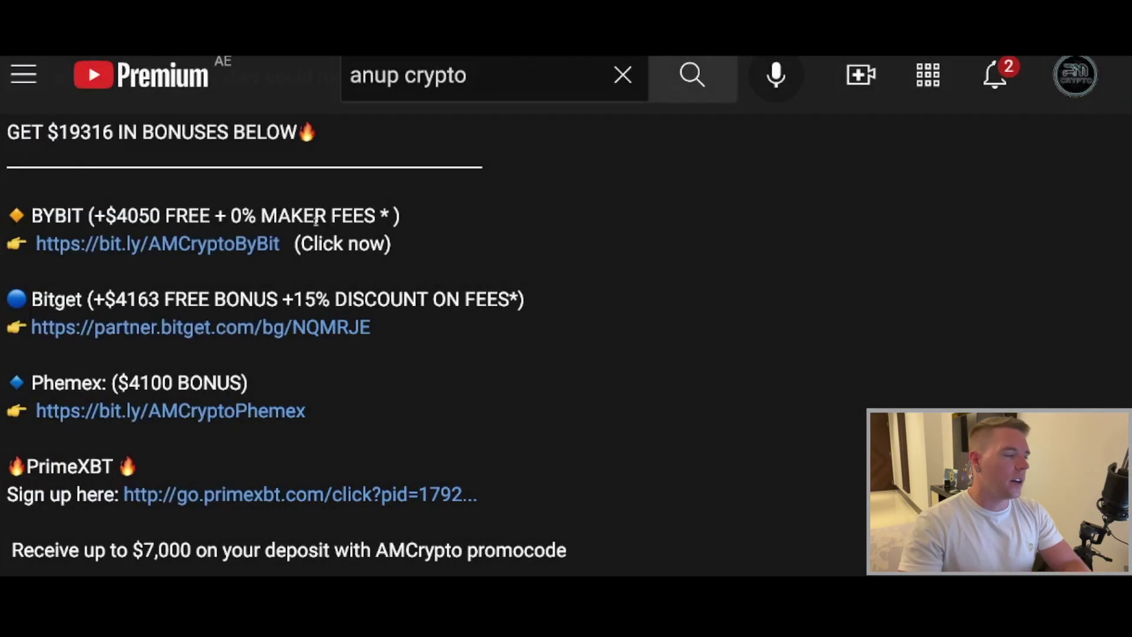
drag(411, 216, 27, 220)
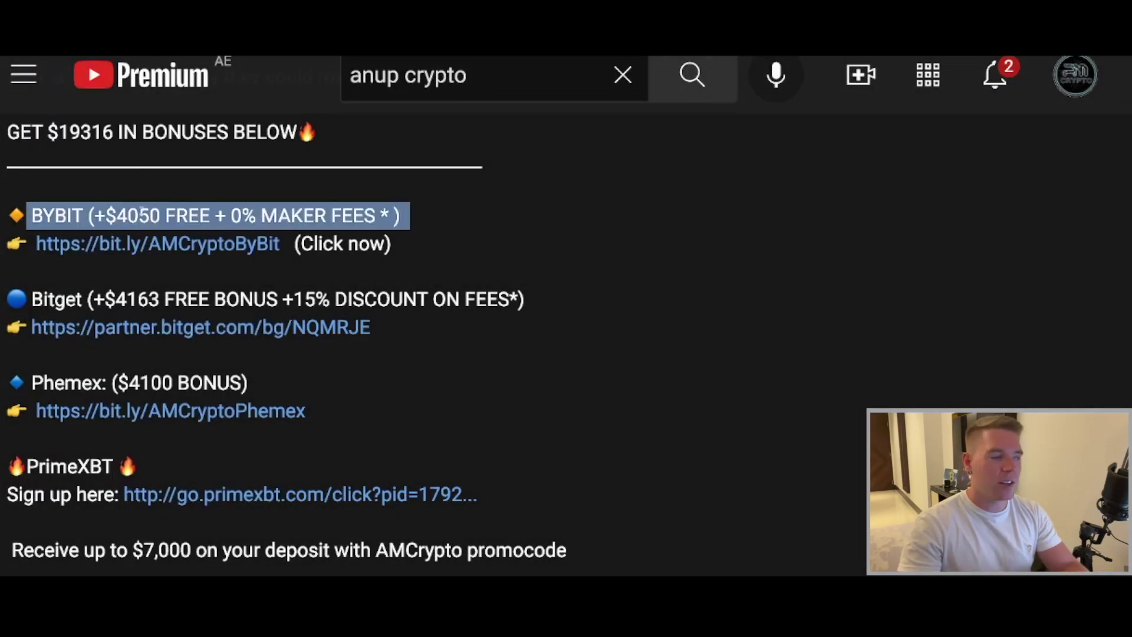
drag(394, 238, 5, 249)
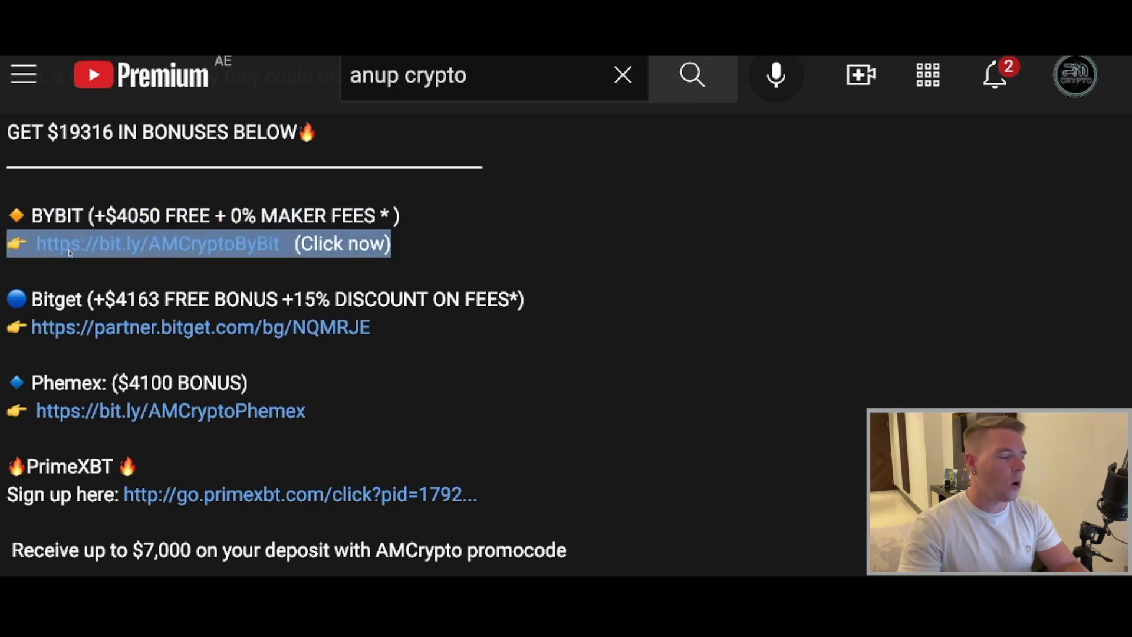
drag(258, 394, 11, 386)
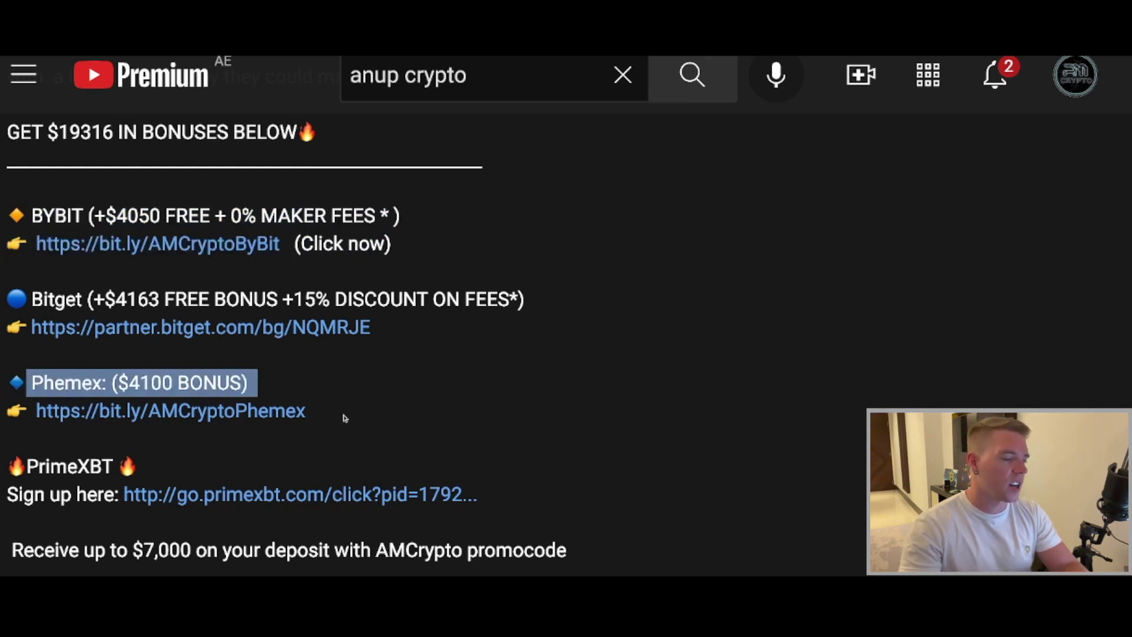
drag(345, 418, 6, 407)
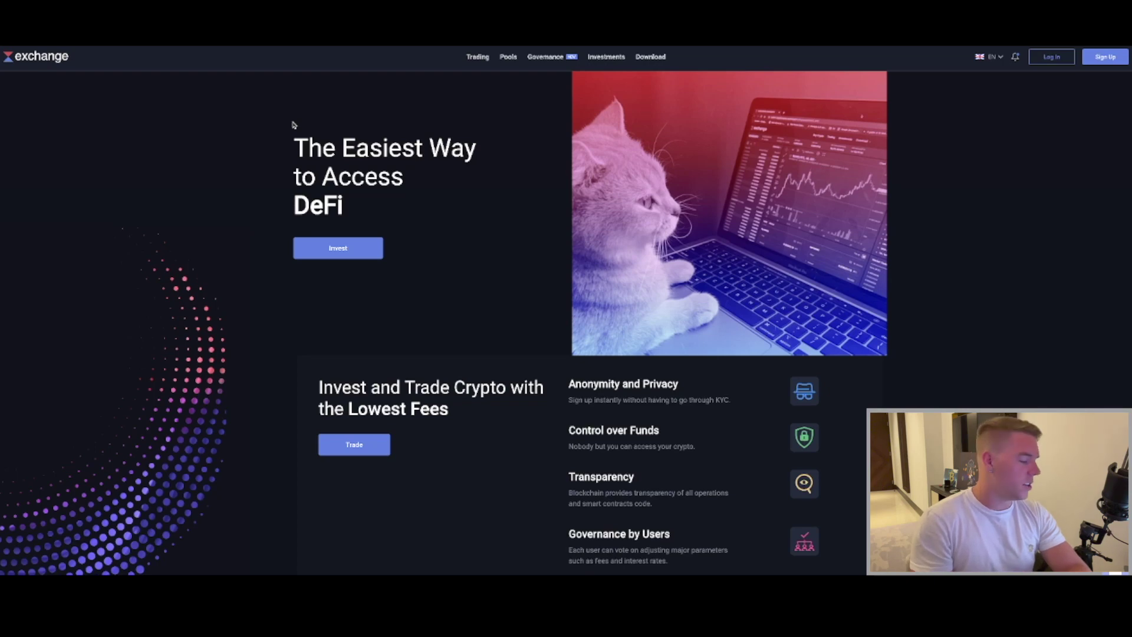
Examine the Waves.Exchange landing page's platform benefits, investment statistics and investment products.
scroll(432, 227, down, 2)
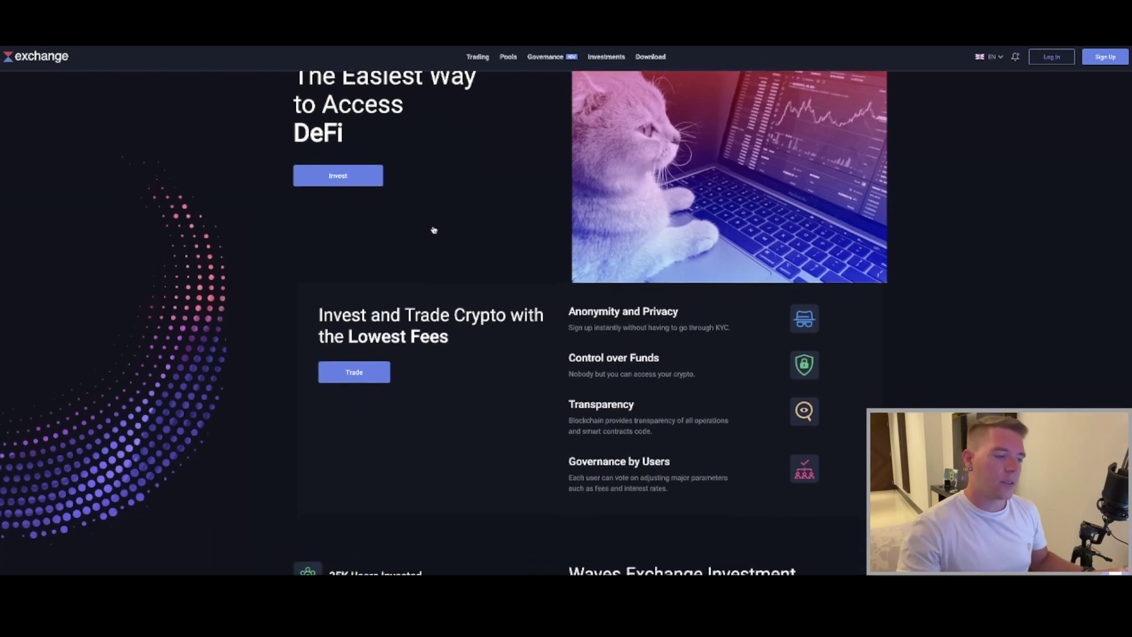
scroll(434, 229, down, 3)
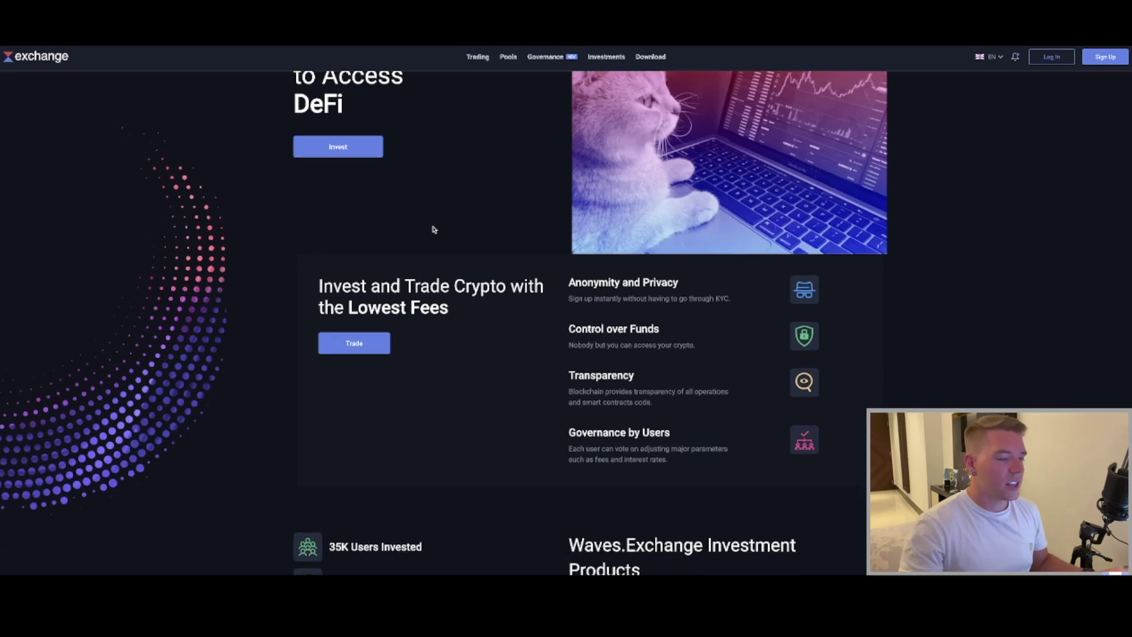
scroll(433, 229, down, 2)
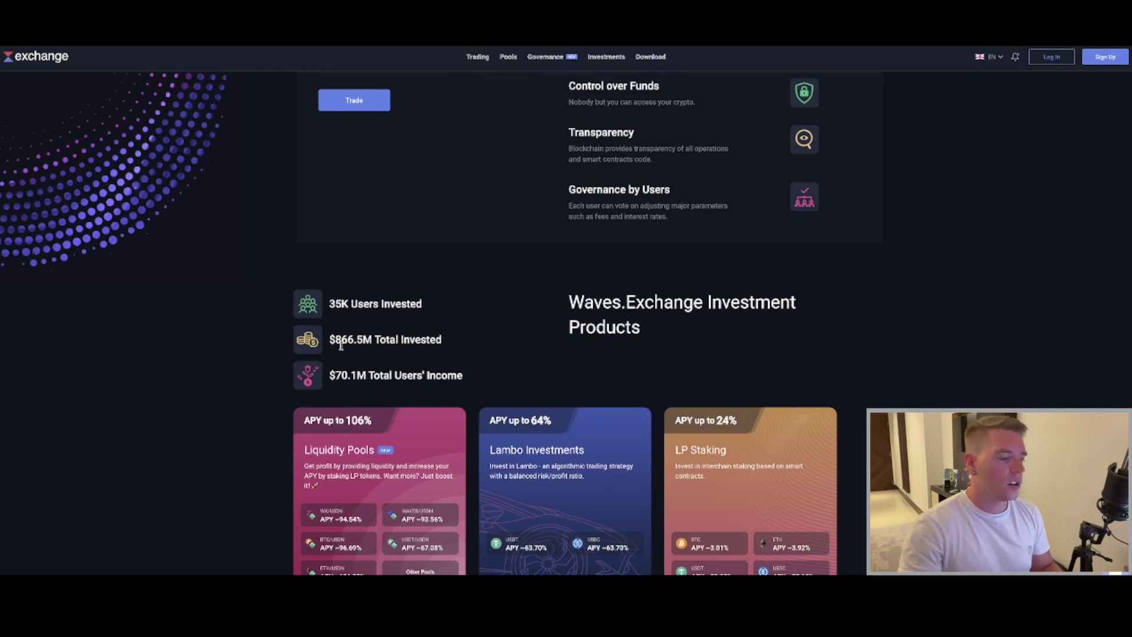
scroll(432, 328, down, 1)
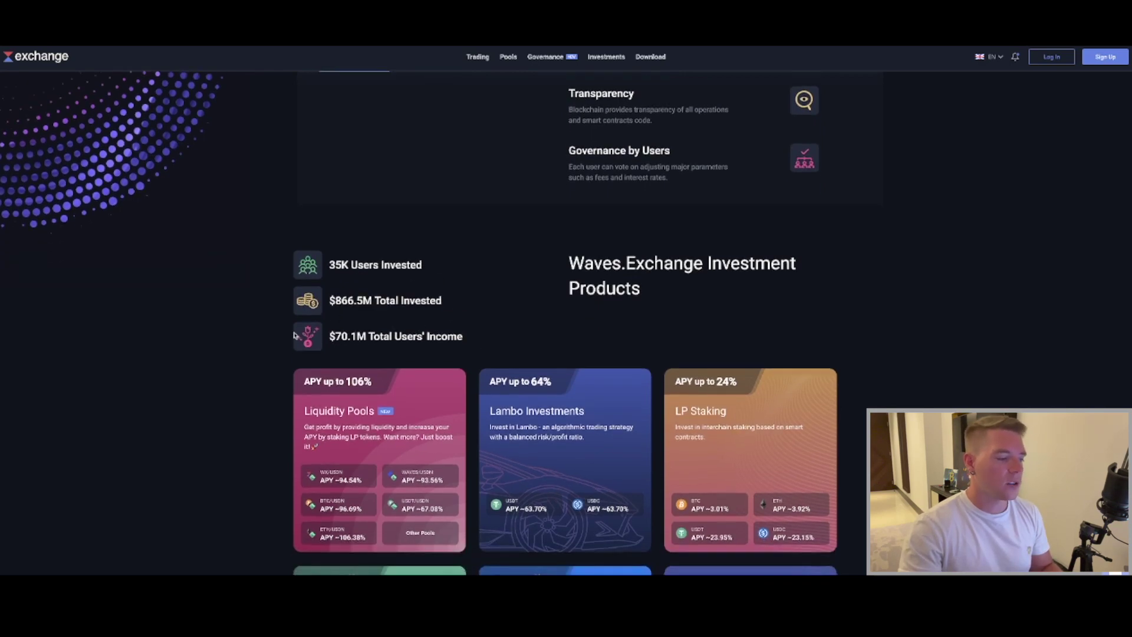
scroll(404, 327, down, 1)
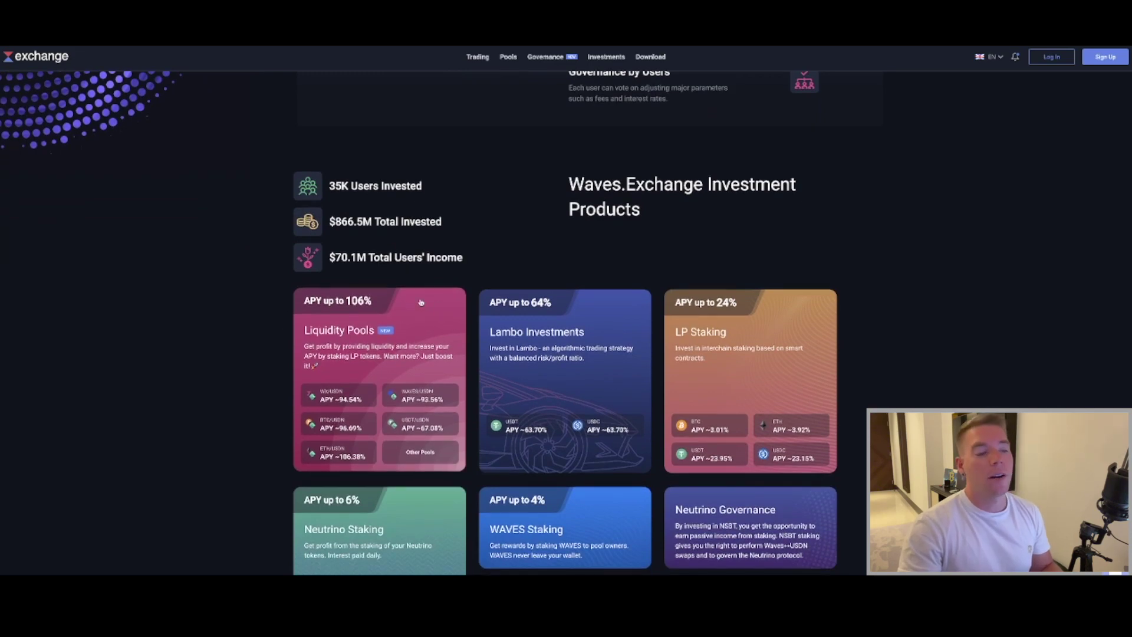
scroll(405, 312, down, 1)
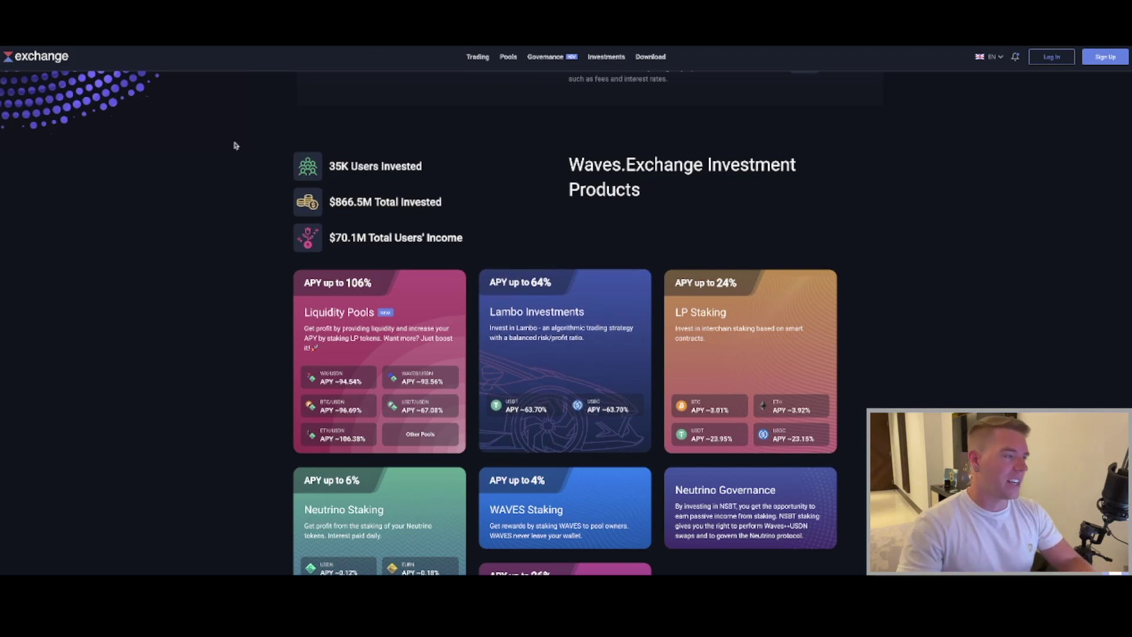
Switch to the Lambo Investments page, highlight its APY, and invest the maximum of 20 USDT, agreeing to the rules.
key(ctrl+Tab)
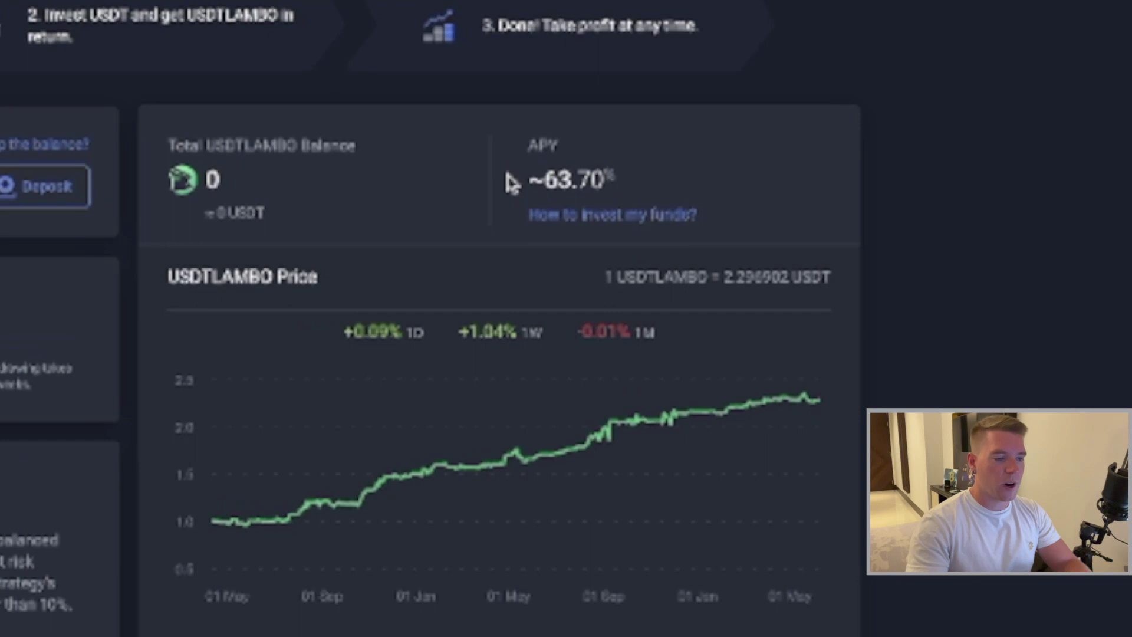
drag(705, 266, 758, 269)
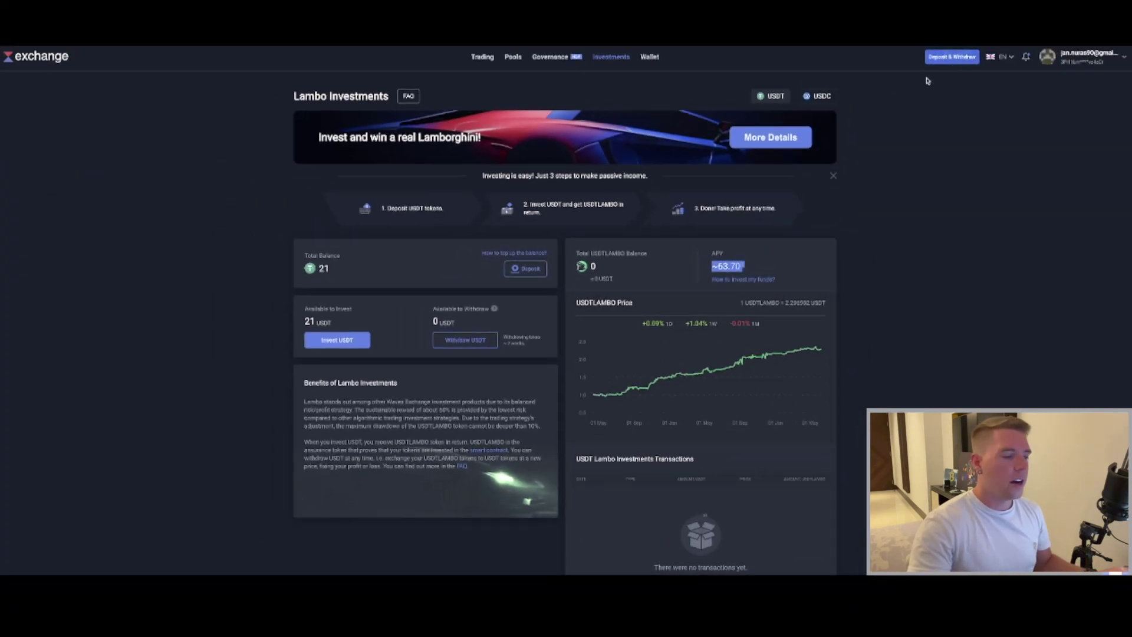
click(337, 341)
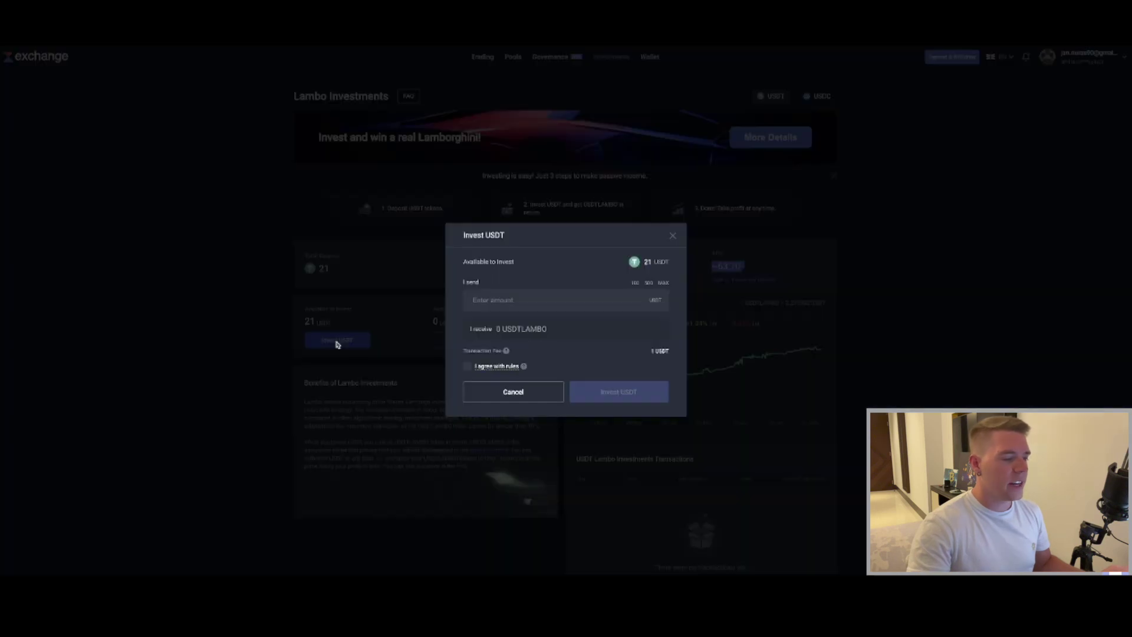
click(663, 282)
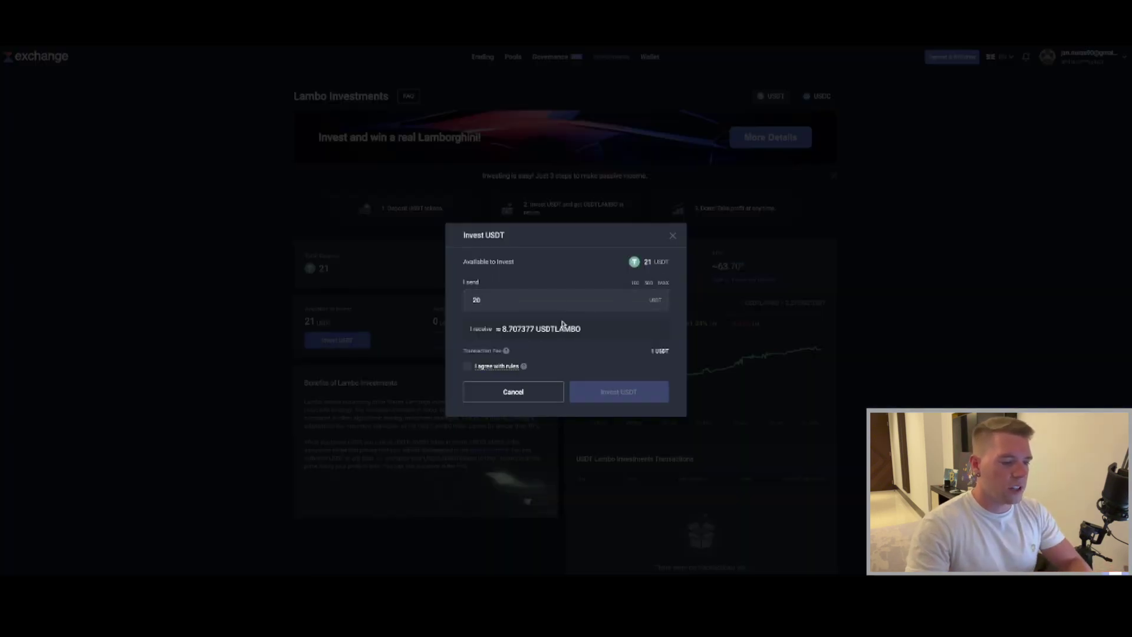
click(466, 366)
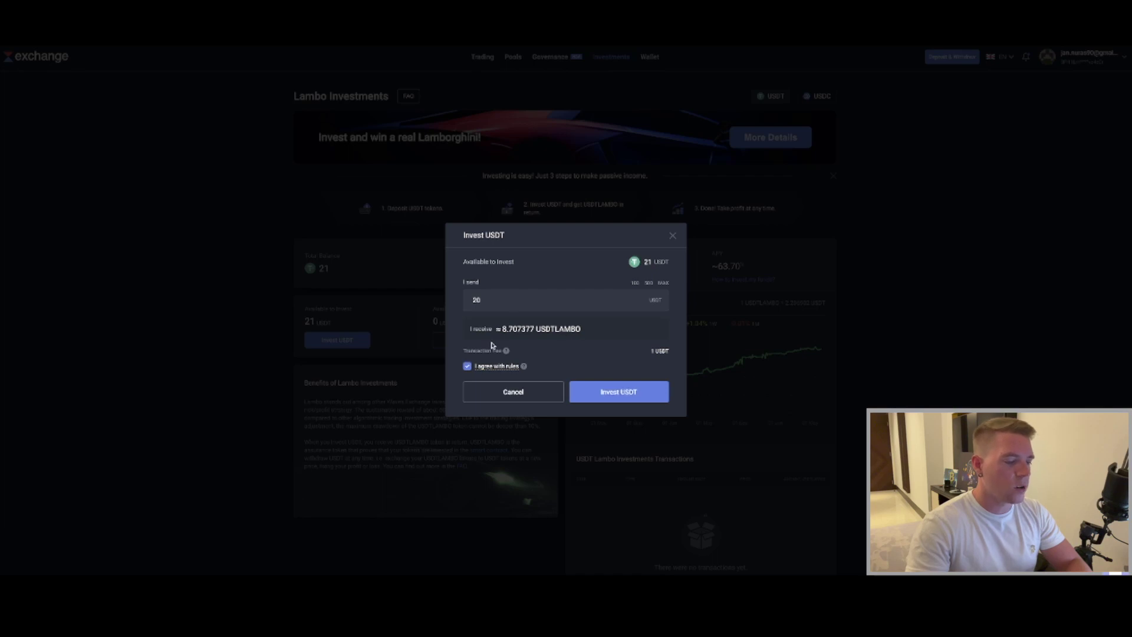
click(593, 392)
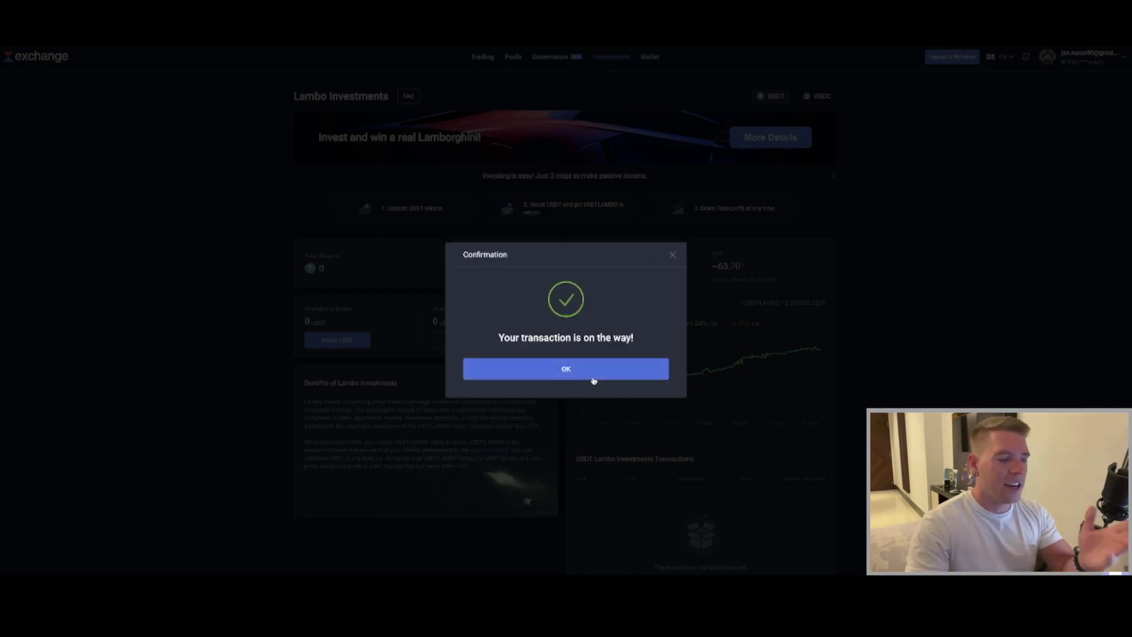
click(593, 373)
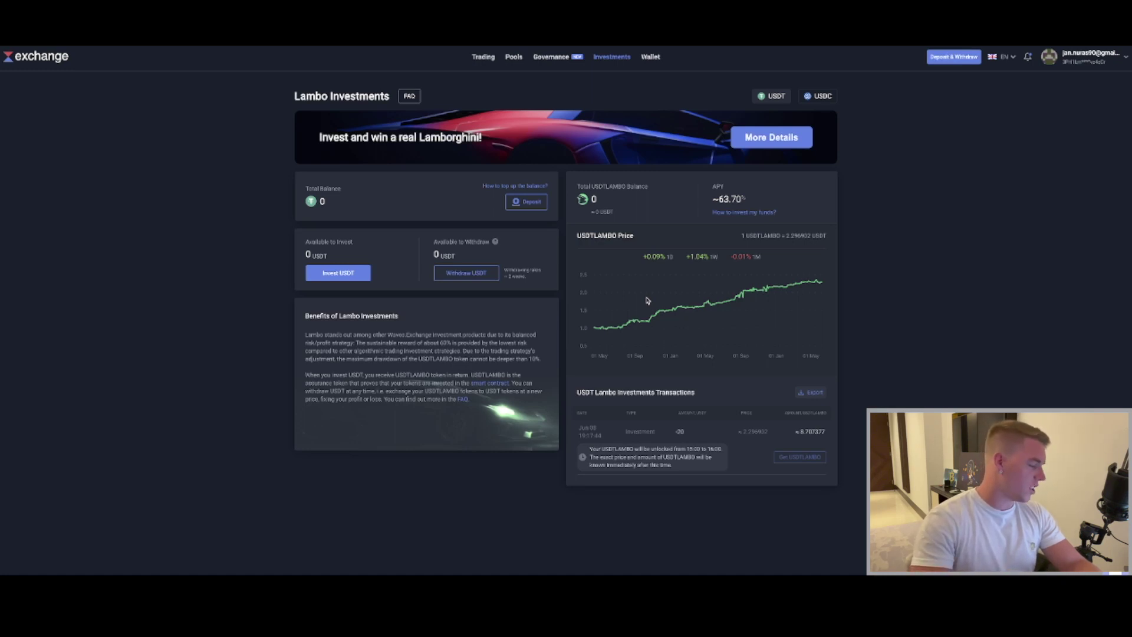
Switch to TradingView's Crypto Total Market Cap chart and show the triangle on the 1-day timeframe.
mouse_move(641, 308)
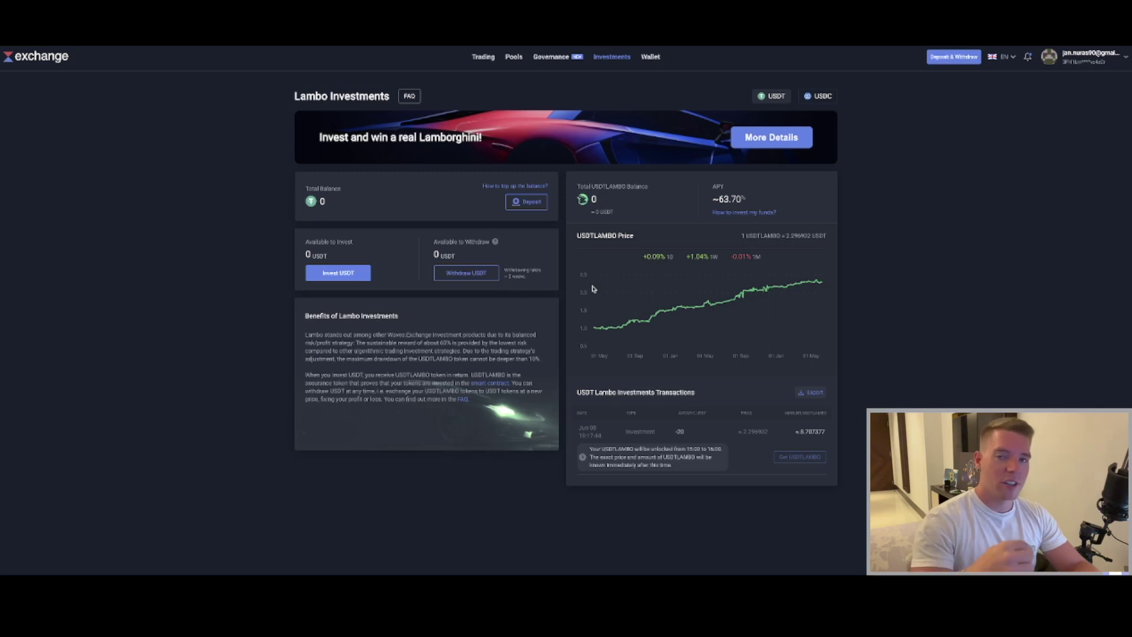
mouse_move(592, 288)
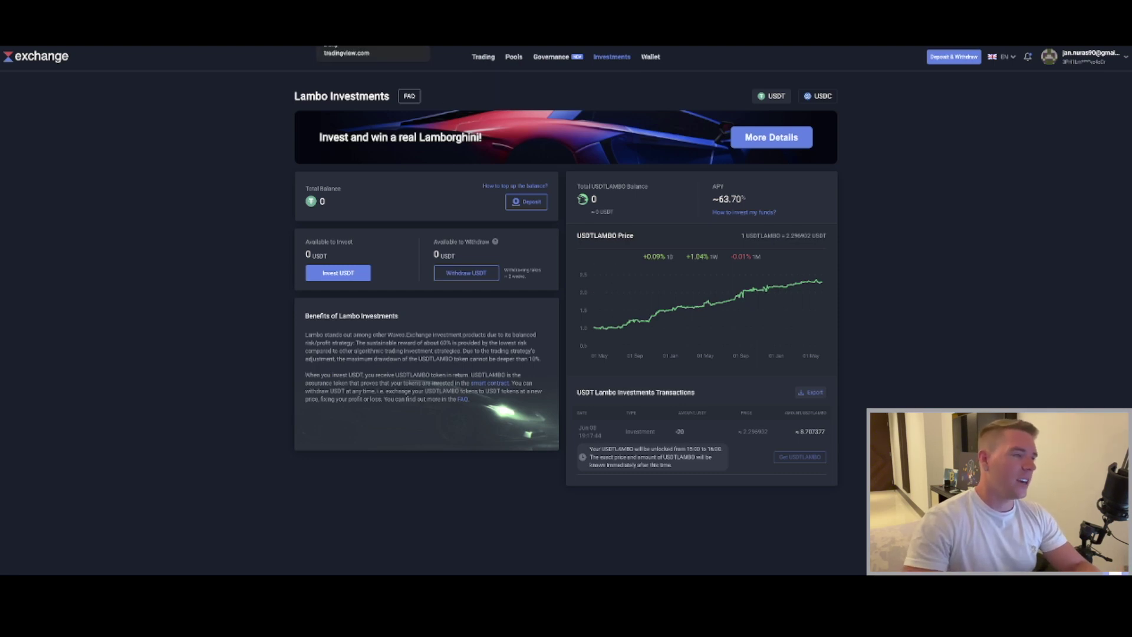
click(330, 41)
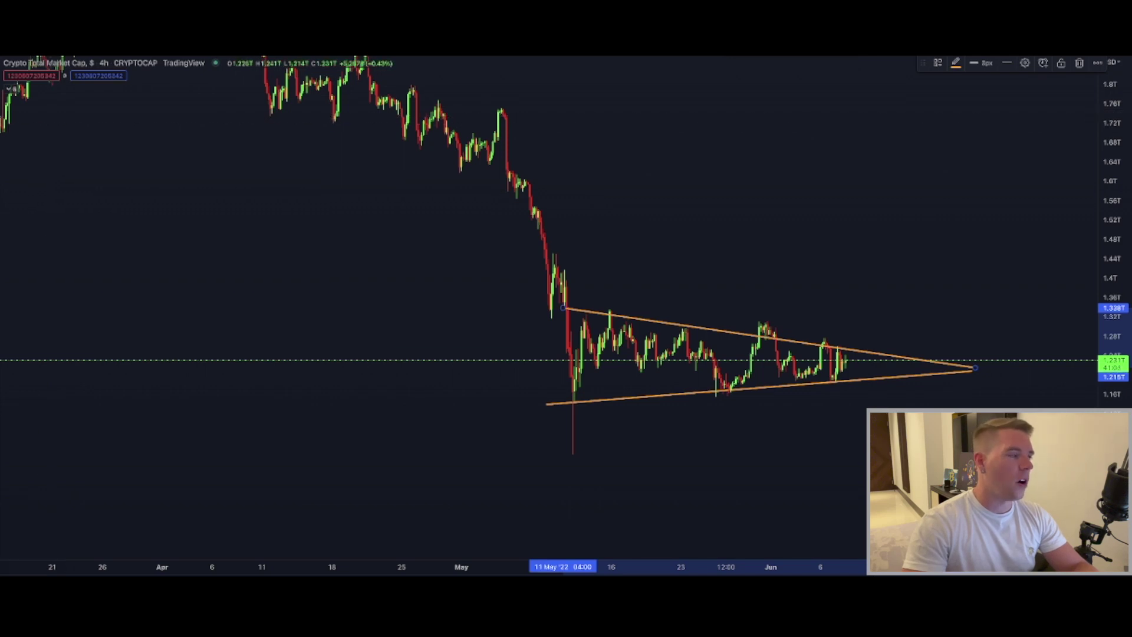
click(1, 127)
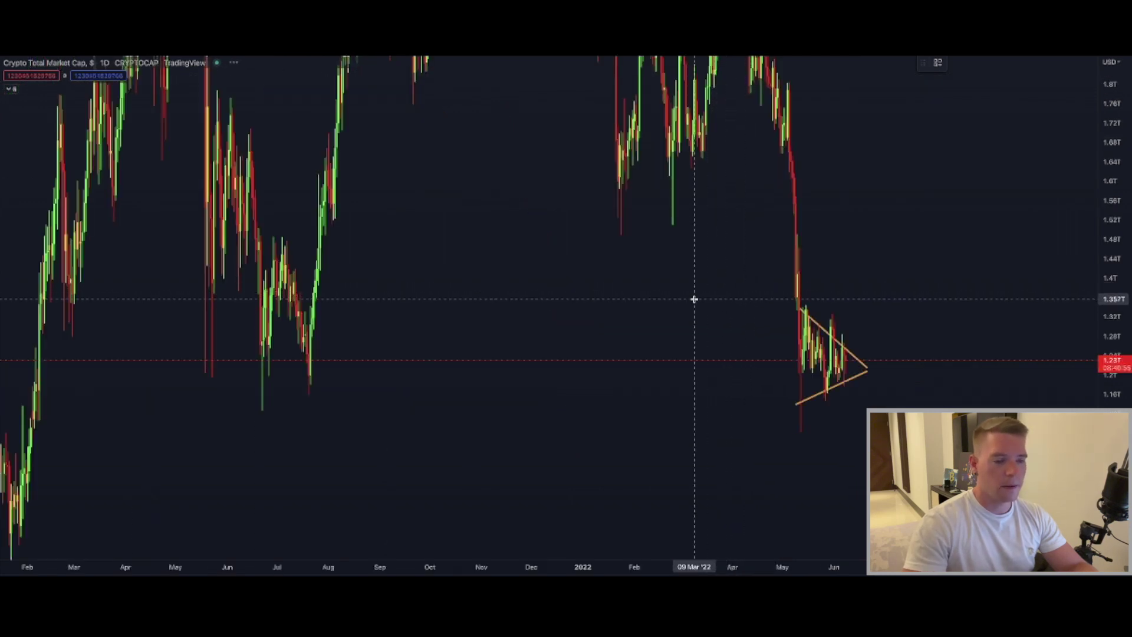
scroll(694, 299, up, 3)
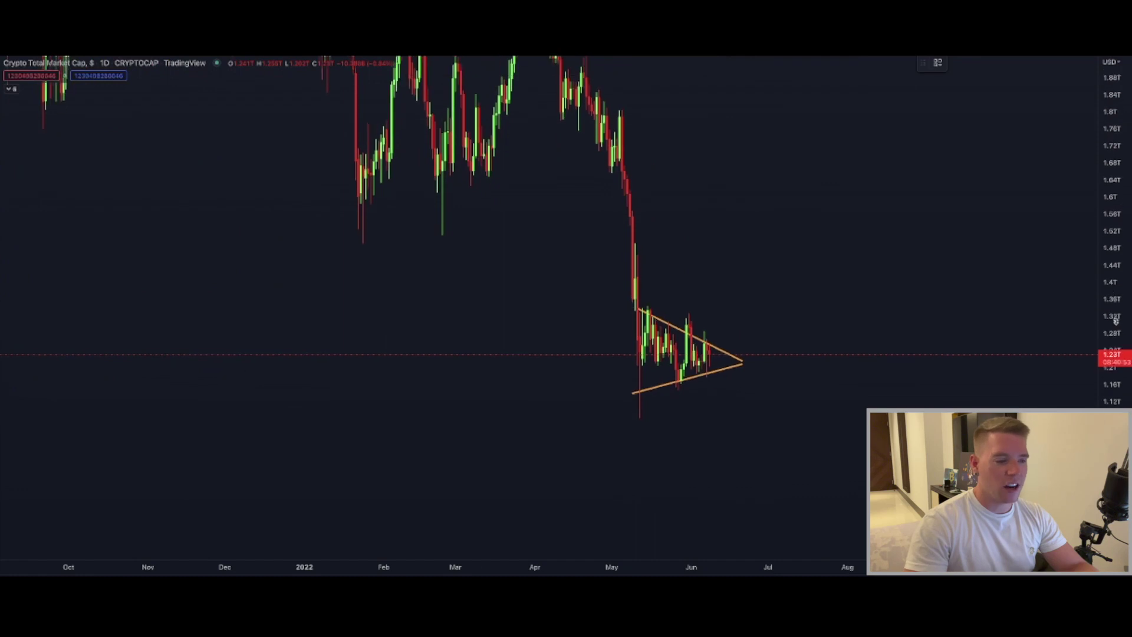
scroll(635, 374, up, 2)
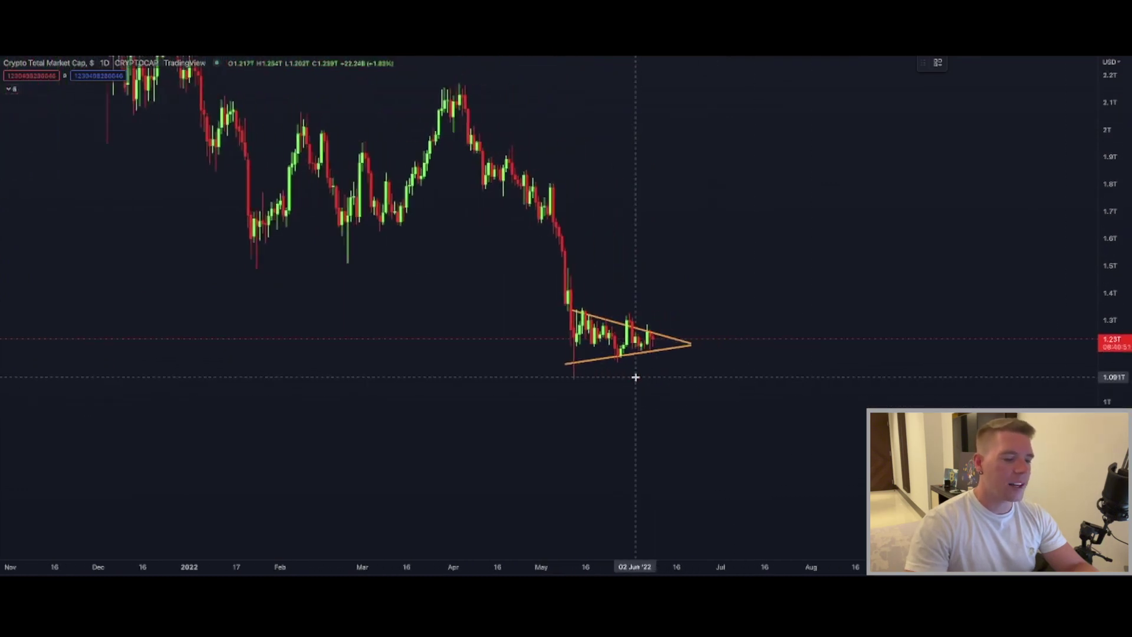
Sketch and delete a freehand zigzag inside the total market cap triangle, and mark a short vertical stroke across its apex.
mouse_move(572, 356)
mouse_down()
mouse_move(584, 332)
mouse_move(657, 369)
mouse_move(685, 347)
mouse_up()
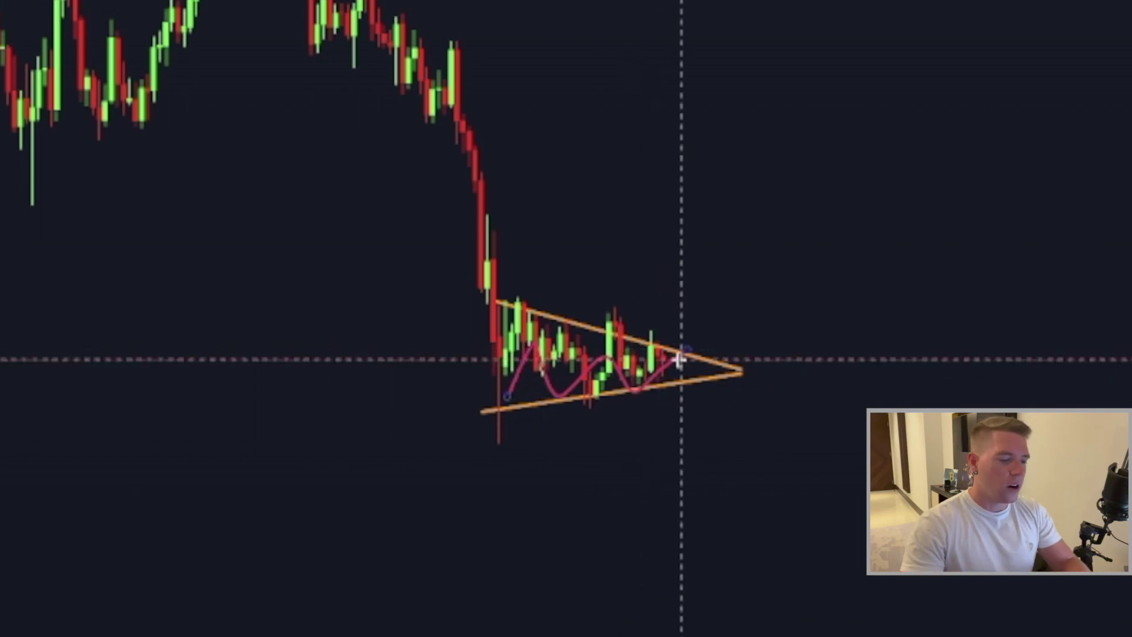
key(Delete)
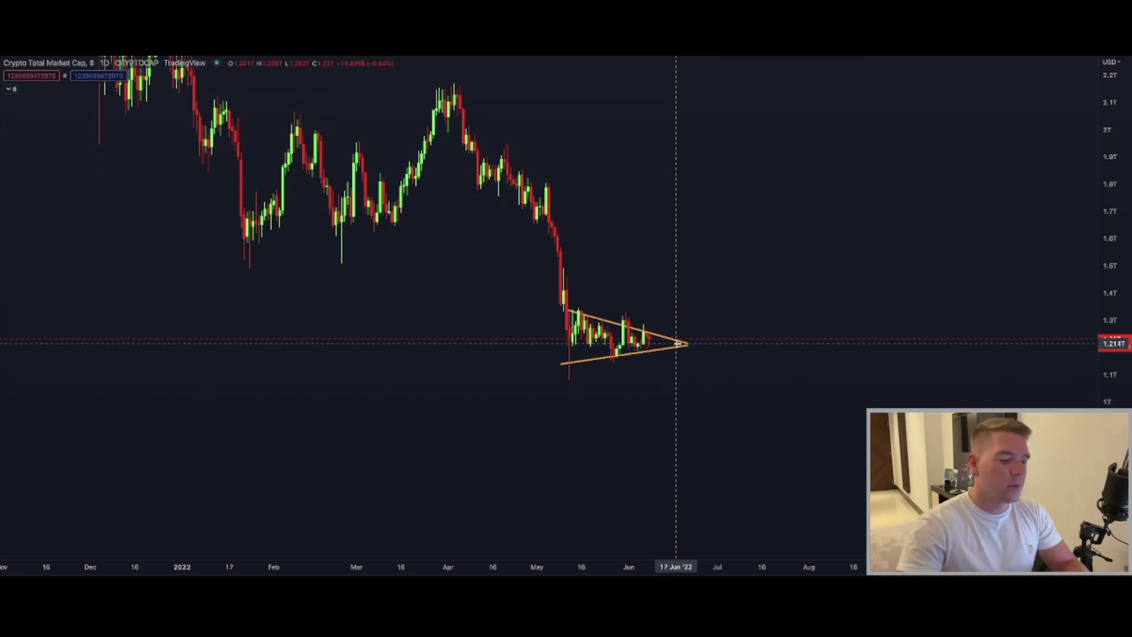
drag(678, 328, 674, 361)
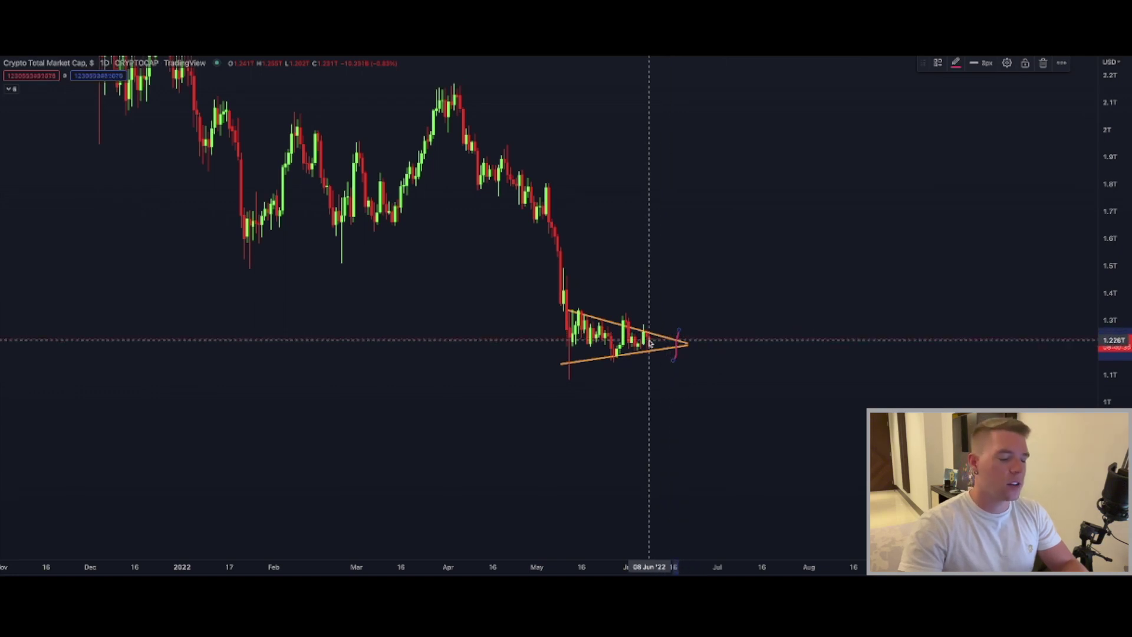
Sketch possible upward and downward breakout paths from the total market cap triangle's tip, and undo these strokes.
drag(657, 345, 677, 292)
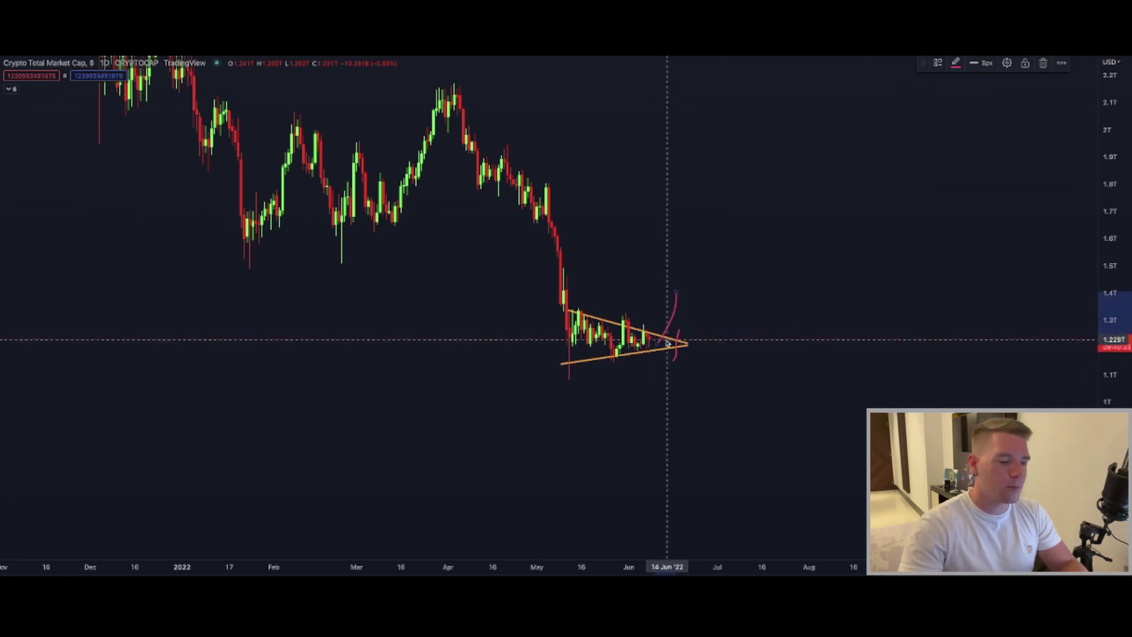
drag(666, 348, 667, 379)
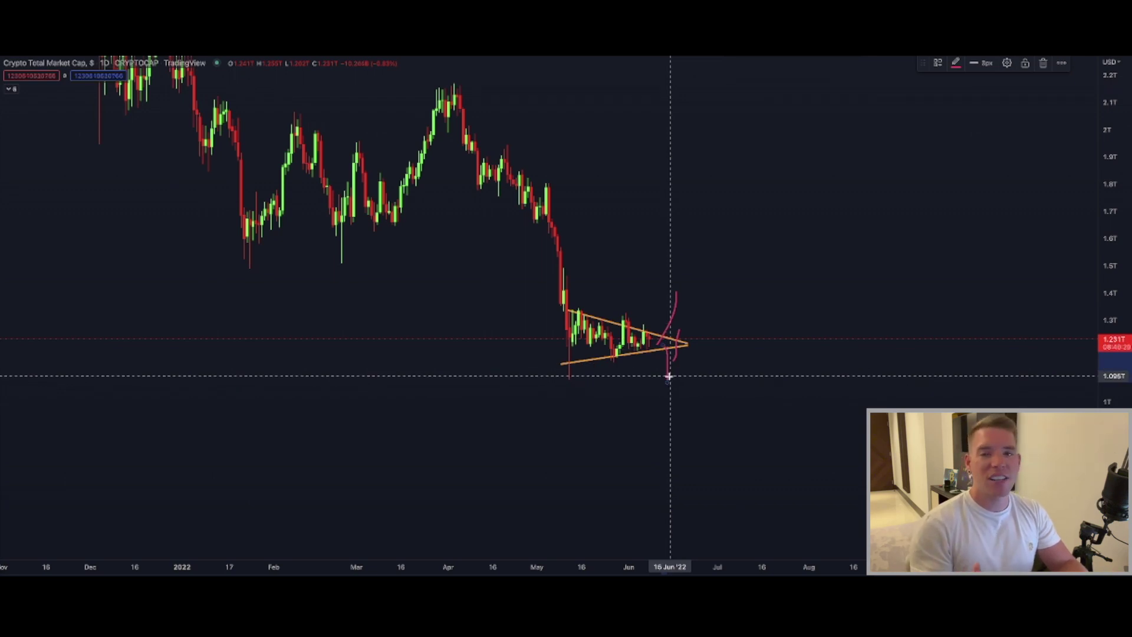
key(ctrl+z)
key(ctrl+z)
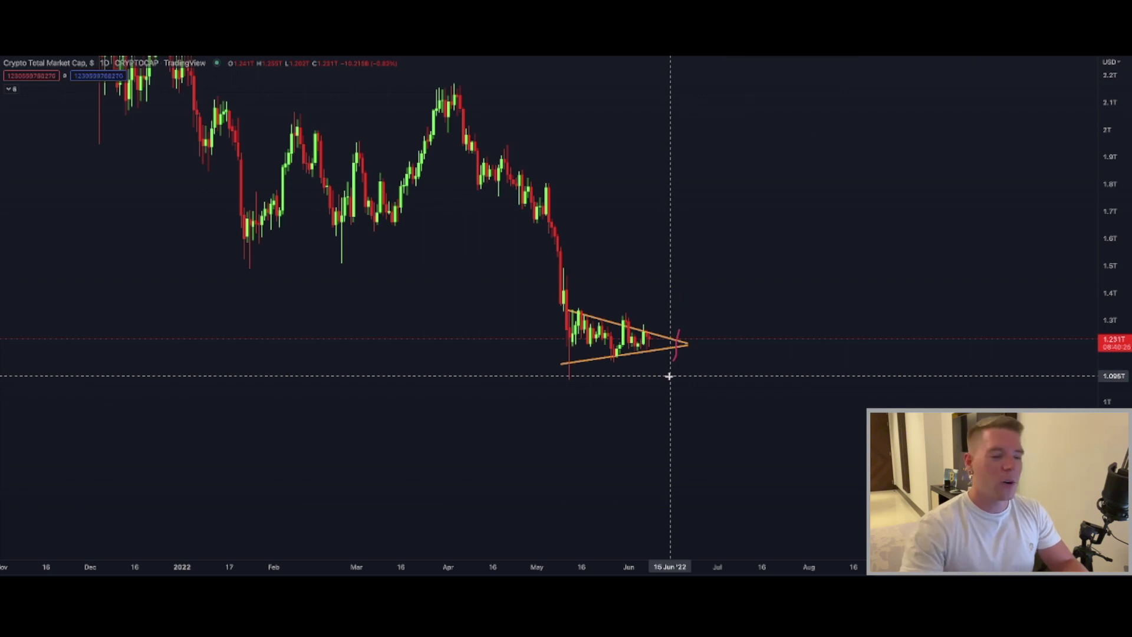
drag(649, 341, 684, 304)
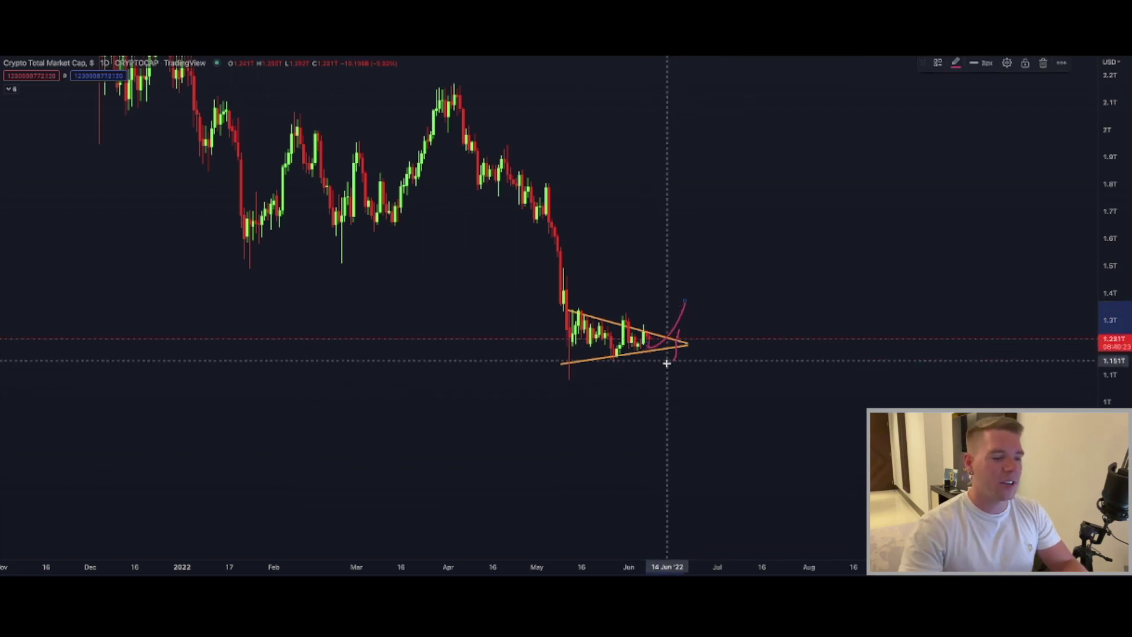
key(ctrl+z)
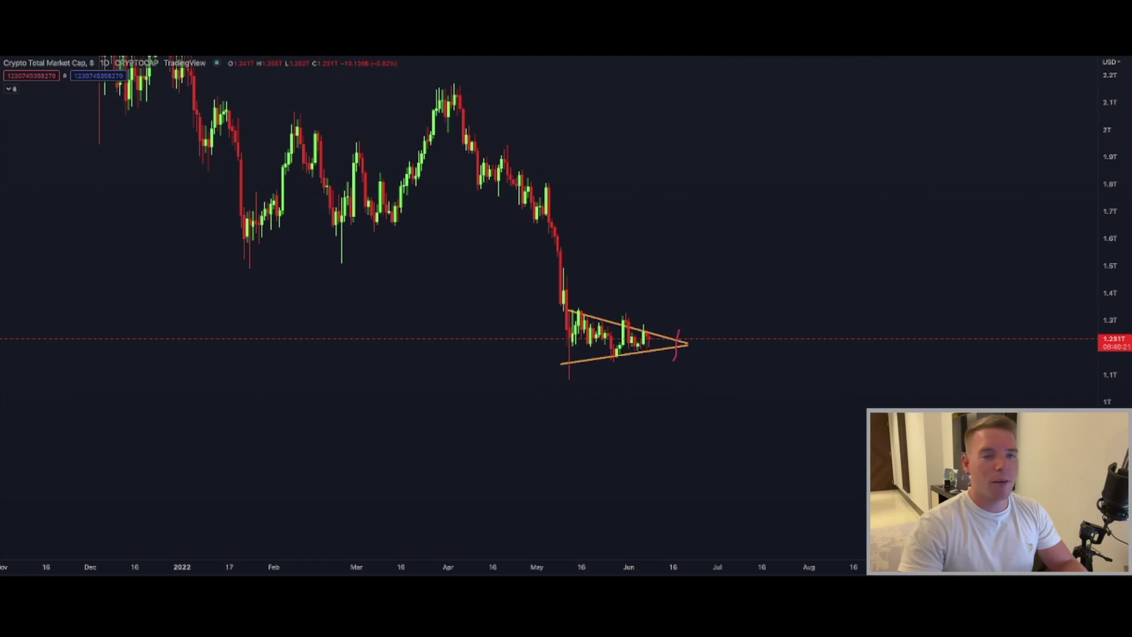
Open the watchlist, sort the USDT pairs by percentage change, and look through the gainers and losers.
click(1125, 65)
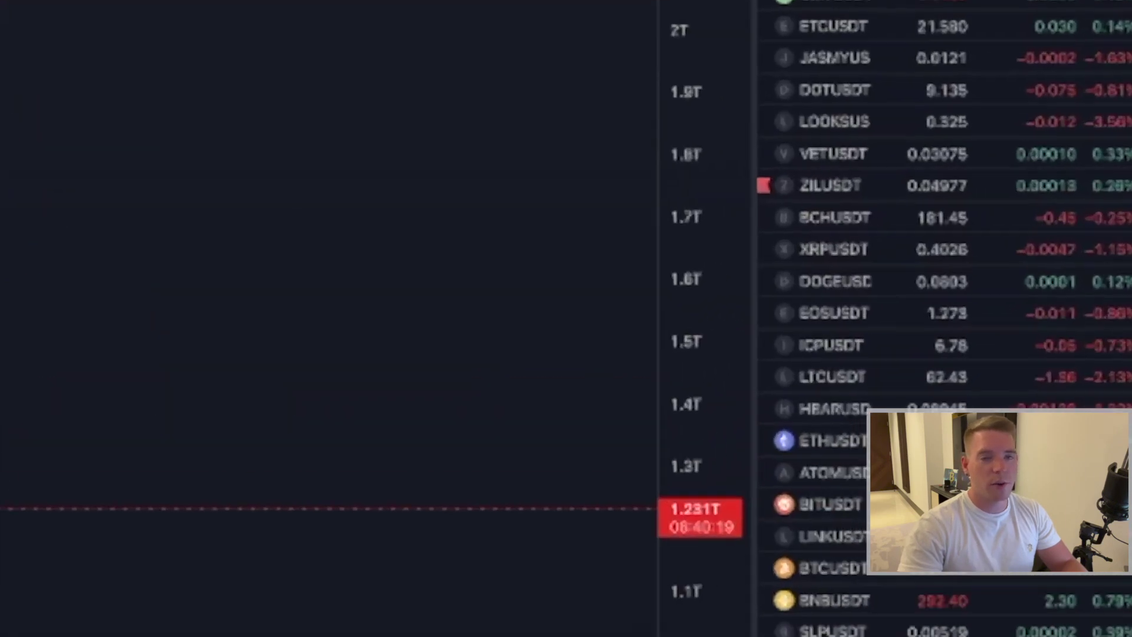
click(1099, 86)
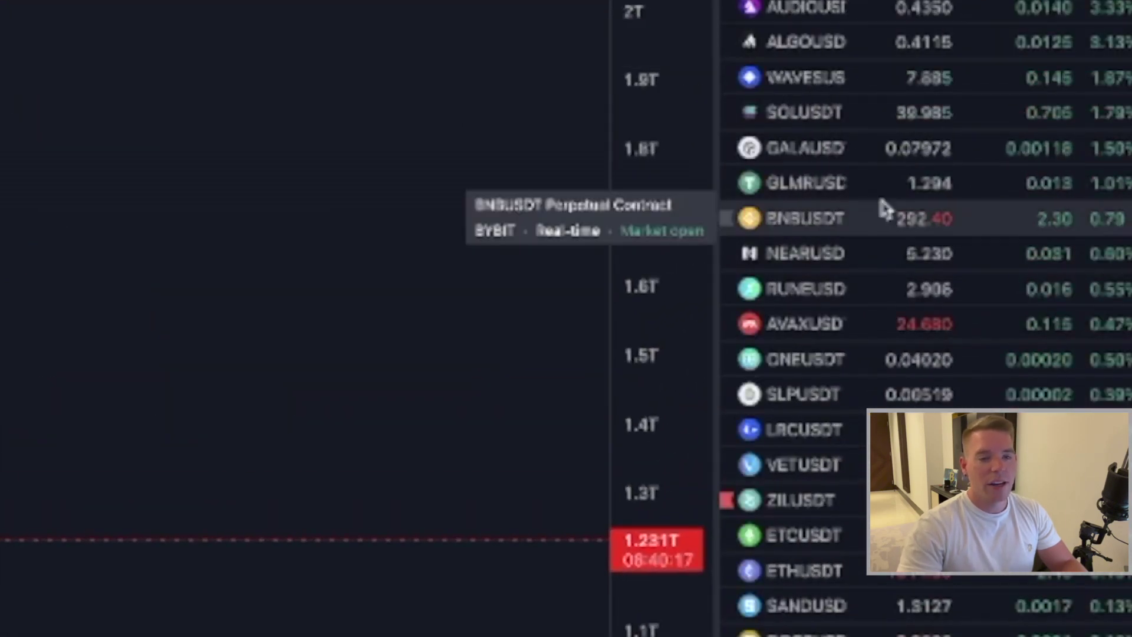
scroll(893, 255, down, 7)
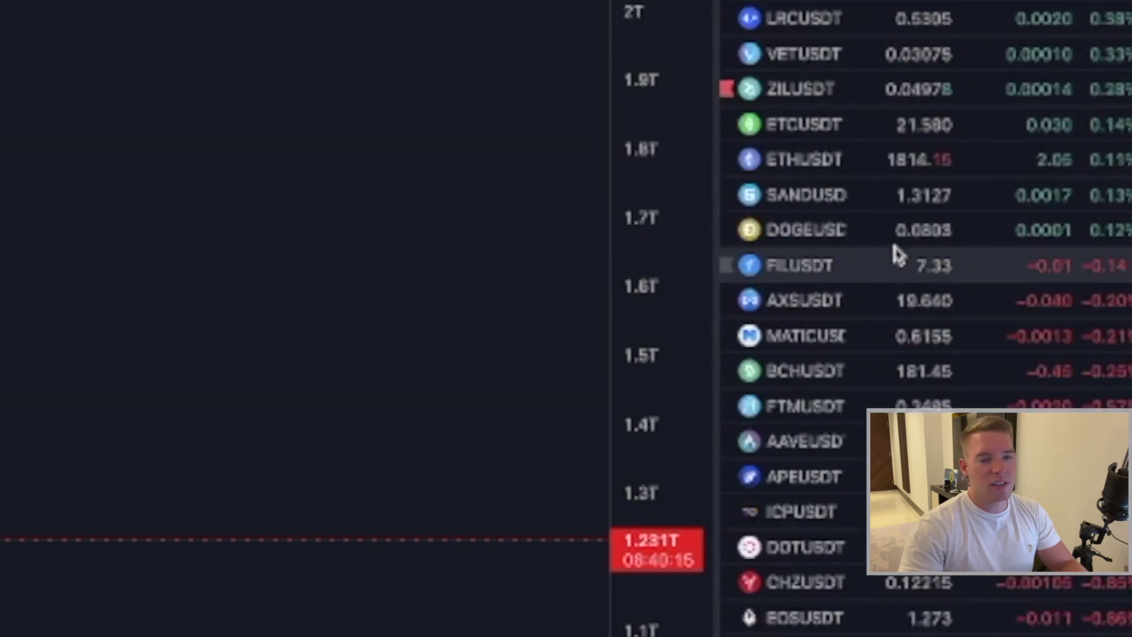
scroll(893, 255, up, 7)
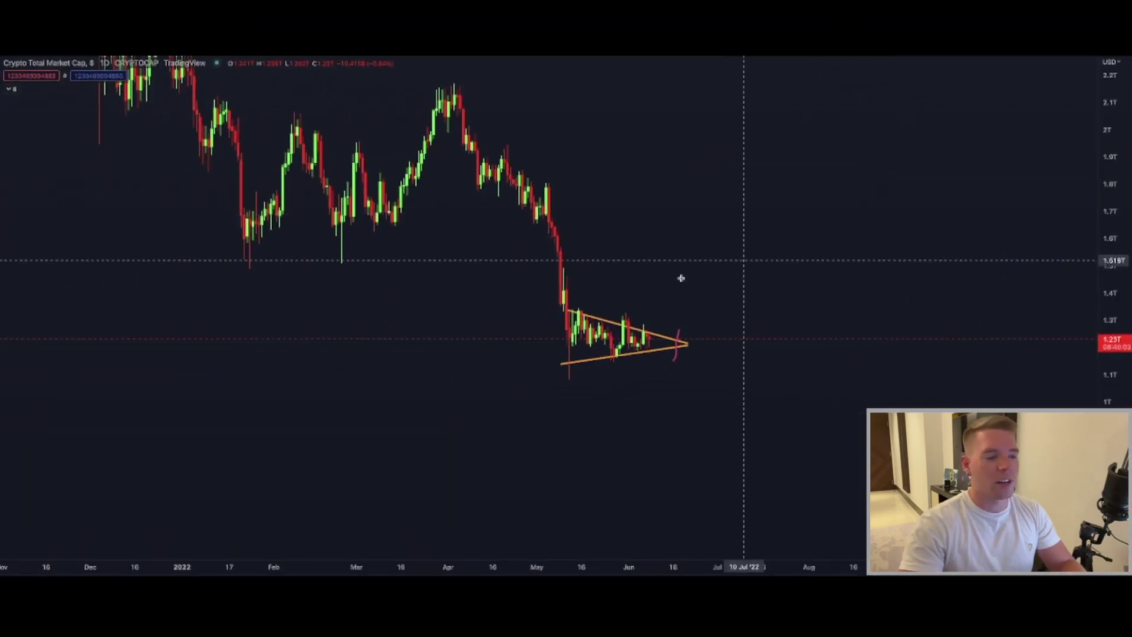
Sketch and delete an upward breakout path, and place a horizontal ray at about 1.656T starting from the January 2022 lows.
mouse_move(646, 336)
mouse_down()
mouse_move(652, 346)
mouse_move(662, 331)
mouse_move(672, 338)
mouse_move(693, 276)
mouse_up()
key(BackSpace)
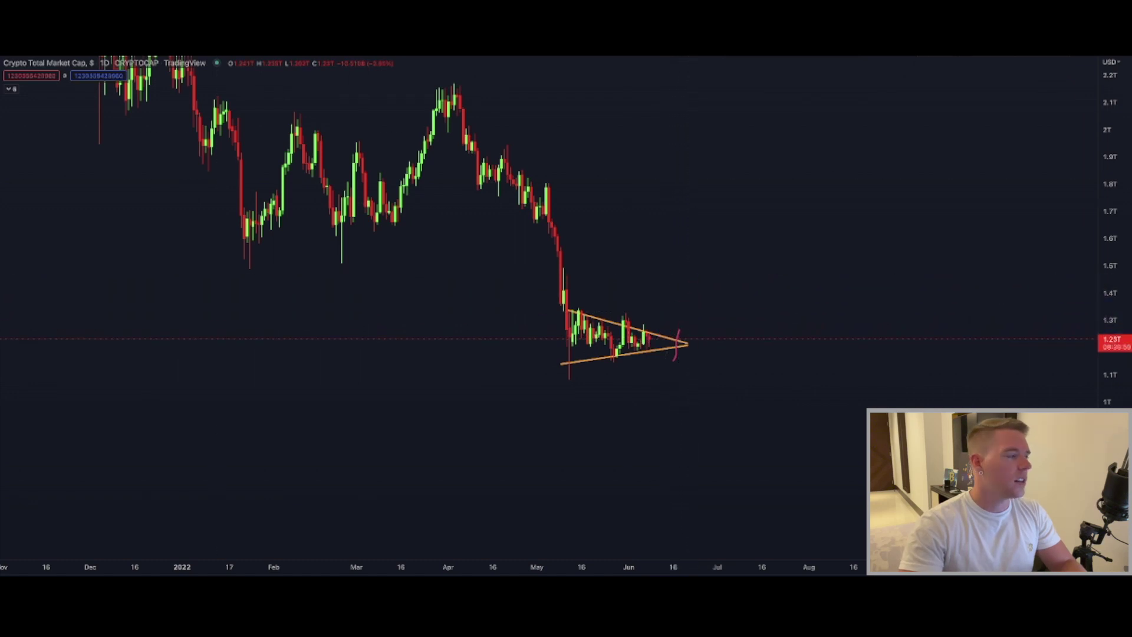
click(2, 88)
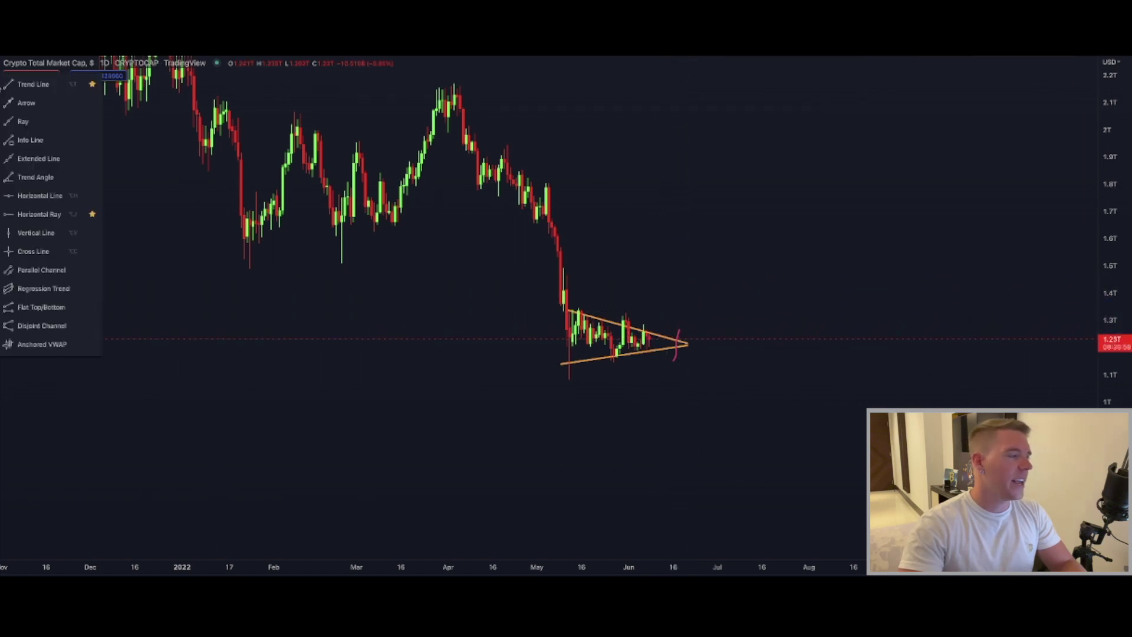
click(42, 214)
click(224, 224)
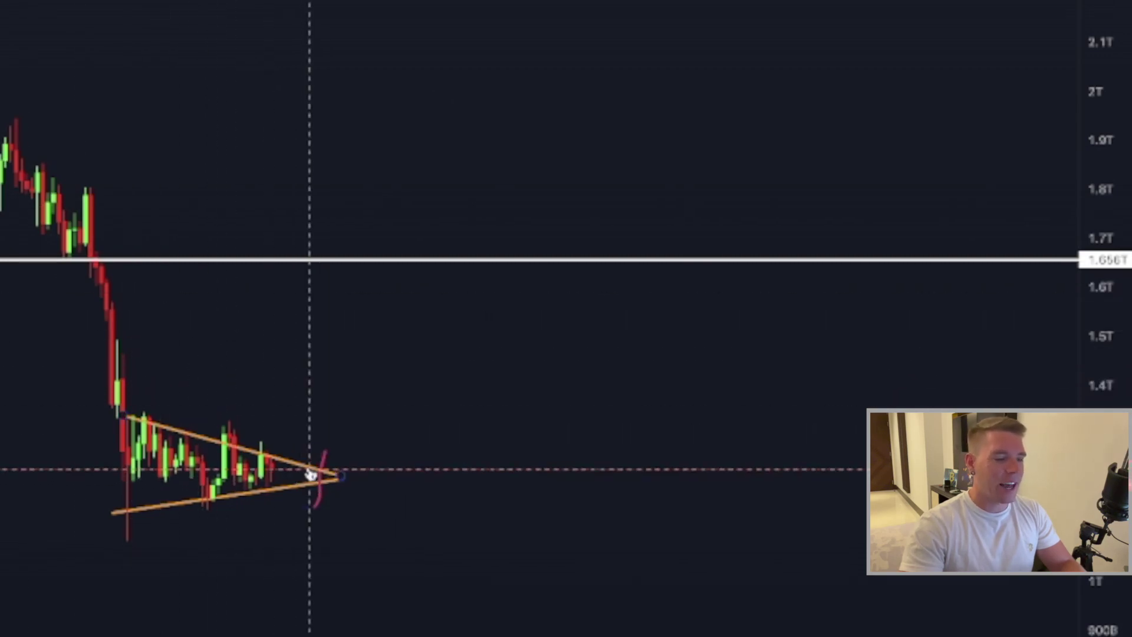
Undo the accidental shift of the lower trendline and sketch an upward path from the triangle to the horizontal ray.
drag(261, 490, 286, 435)
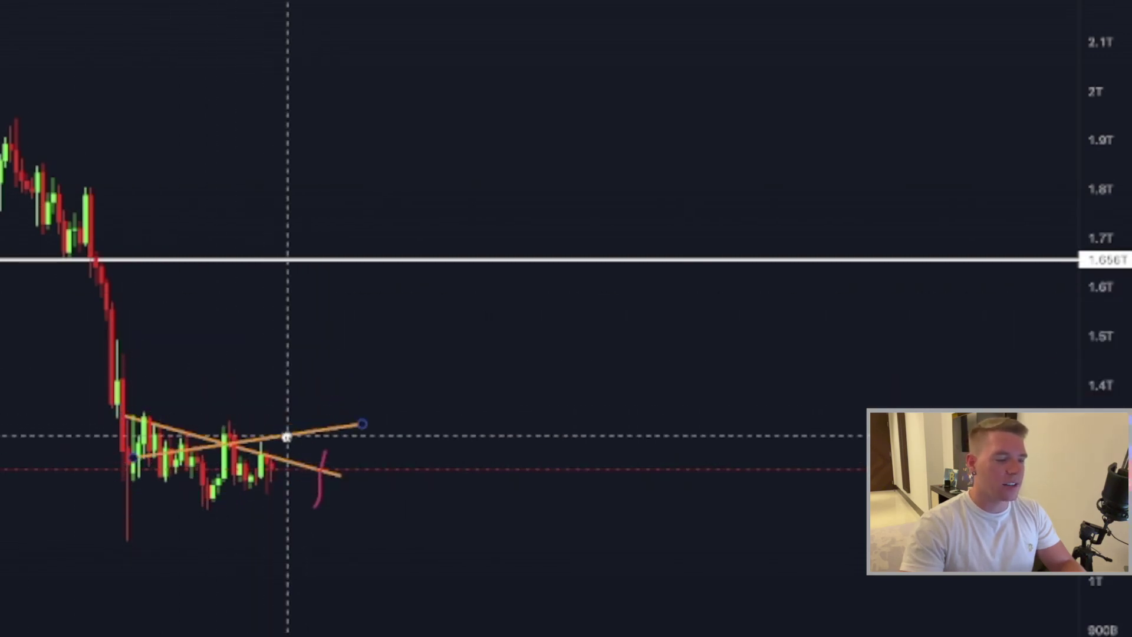
key(ctrl+z)
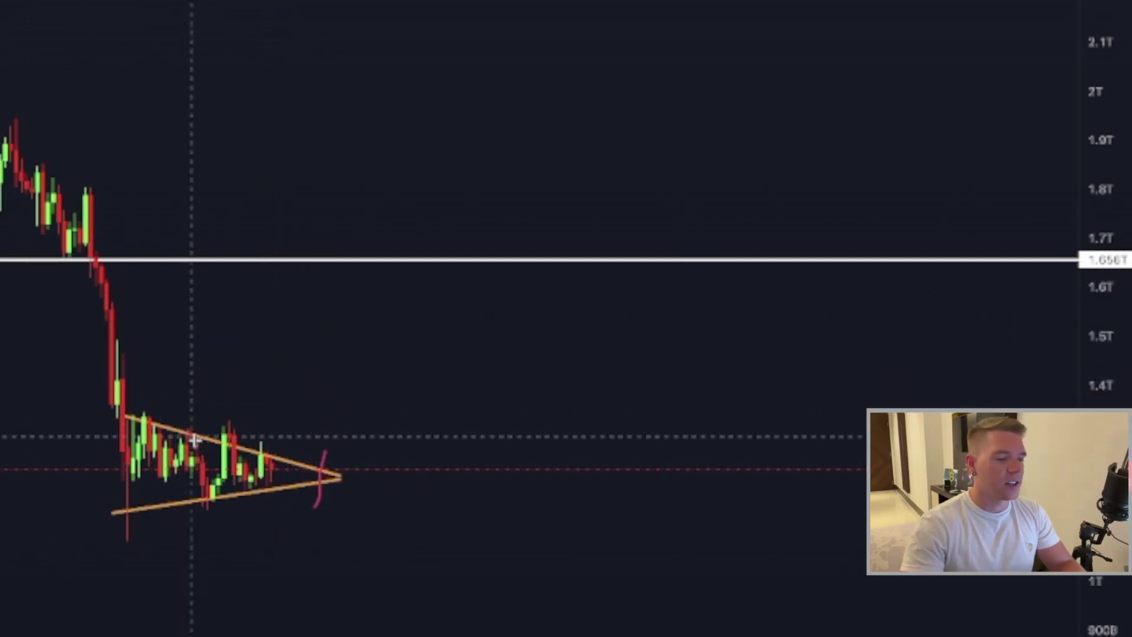
mouse_move(189, 435)
mouse_down()
mouse_move(336, 289)
mouse_move(346, 258)
mouse_move(313, 283)
mouse_move(361, 243)
mouse_up()
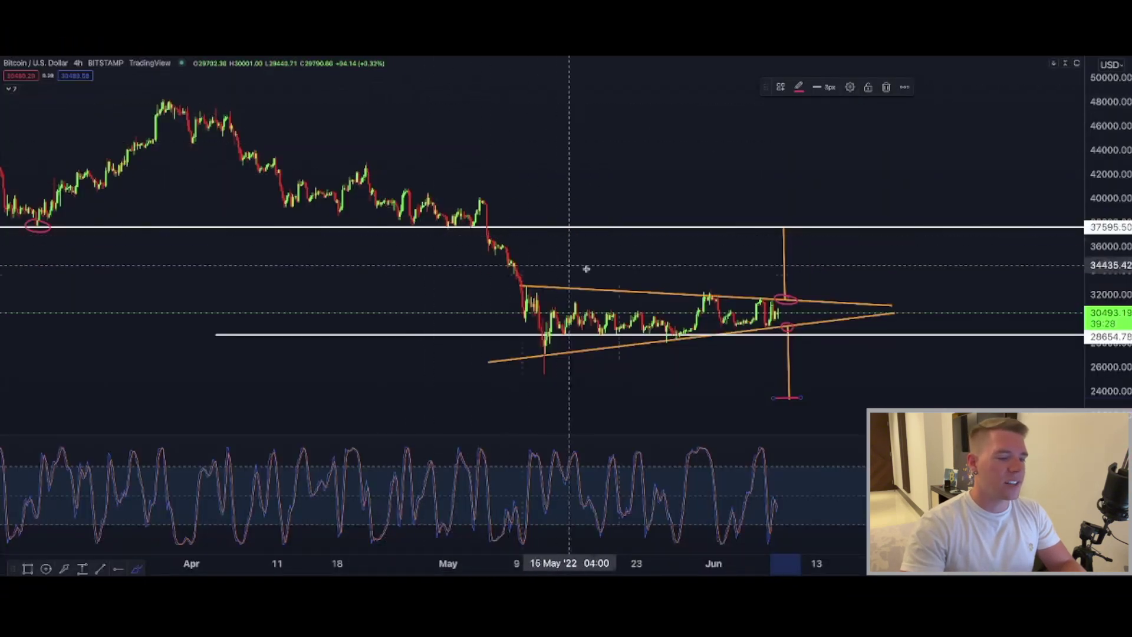
Sketch an upward breakout path from the Bitcoin 4-hour triangle past the 37595.50 line, and delete it.
mouse_move(783, 323)
mouse_down()
mouse_move(822, 257)
mouse_move(831, 197)
mouse_up()
key(Delete)
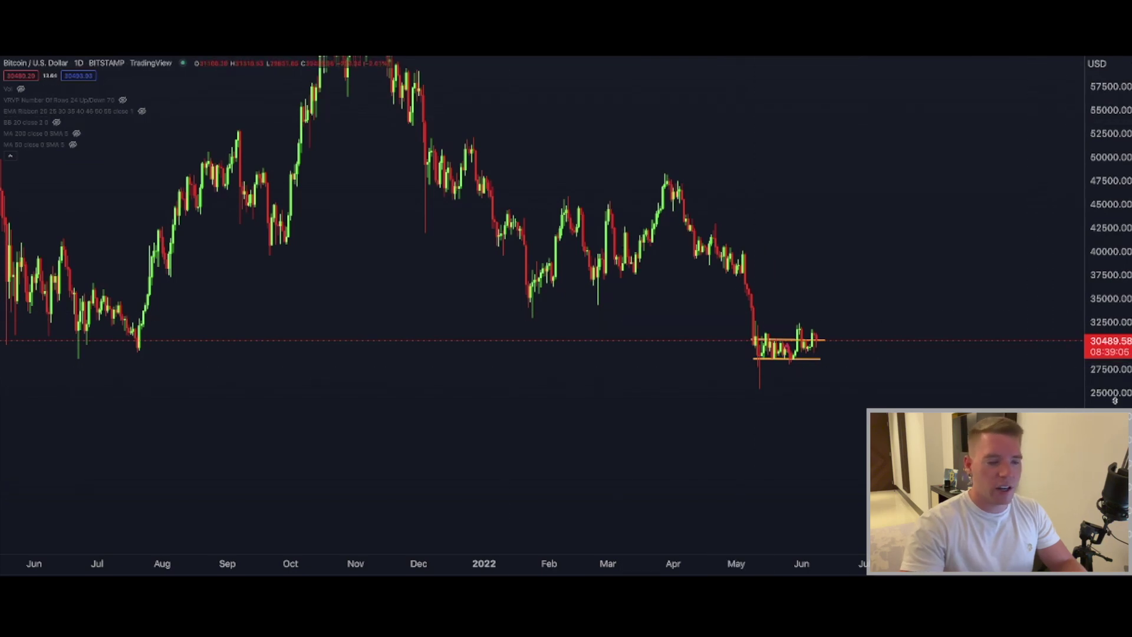
On Bitcoin's daily chart, sketch and undo an upward breakout path from the horizontal range, and show the EMA ribbon.
drag(1115, 401, 1114, 352)
click(2, 69)
drag(502, 298, 493, 248)
scroll(493, 249, up, 2)
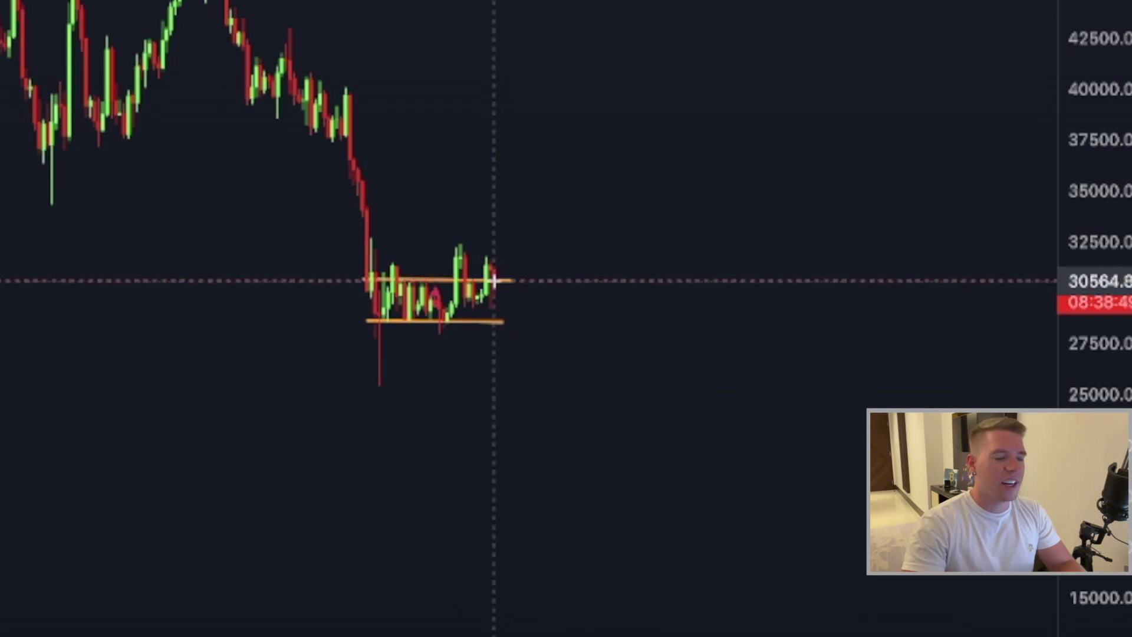
mouse_move(497, 273)
mouse_down()
mouse_move(508, 275)
mouse_move(553, 170)
mouse_up()
key(ctrl+z)
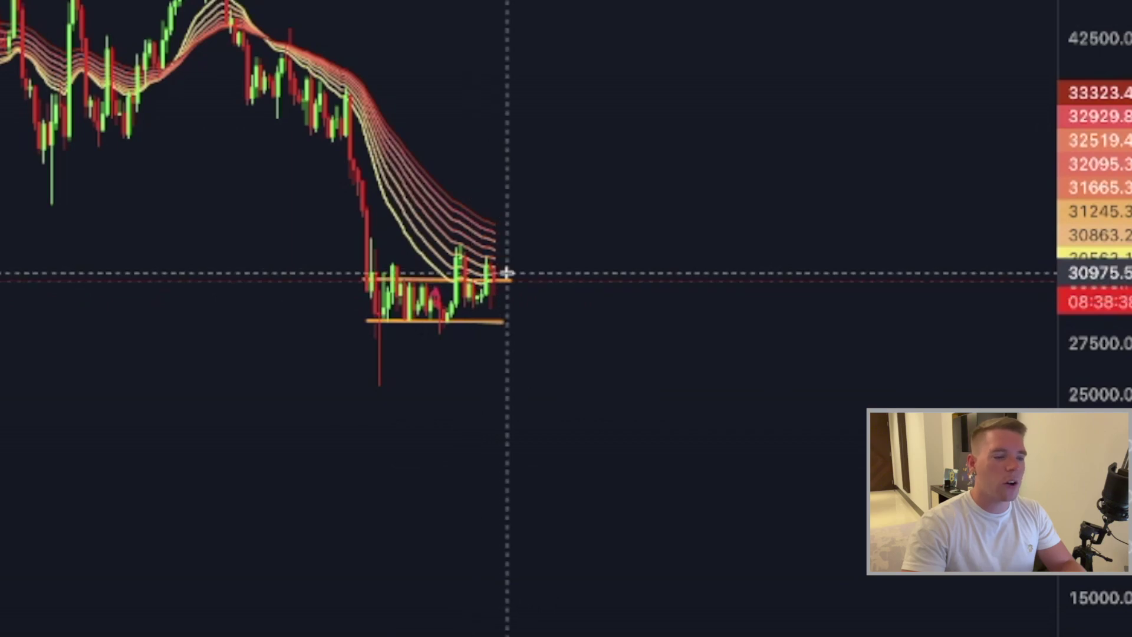
Circle the latest daily candles at the EMA ribbon's lower edge, remove the circle, and sketch a short rising path beyond them.
mouse_move(507, 273)
mouse_down()
mouse_move(472, 263)
mouse_move(472, 293)
mouse_move(504, 272)
mouse_up()
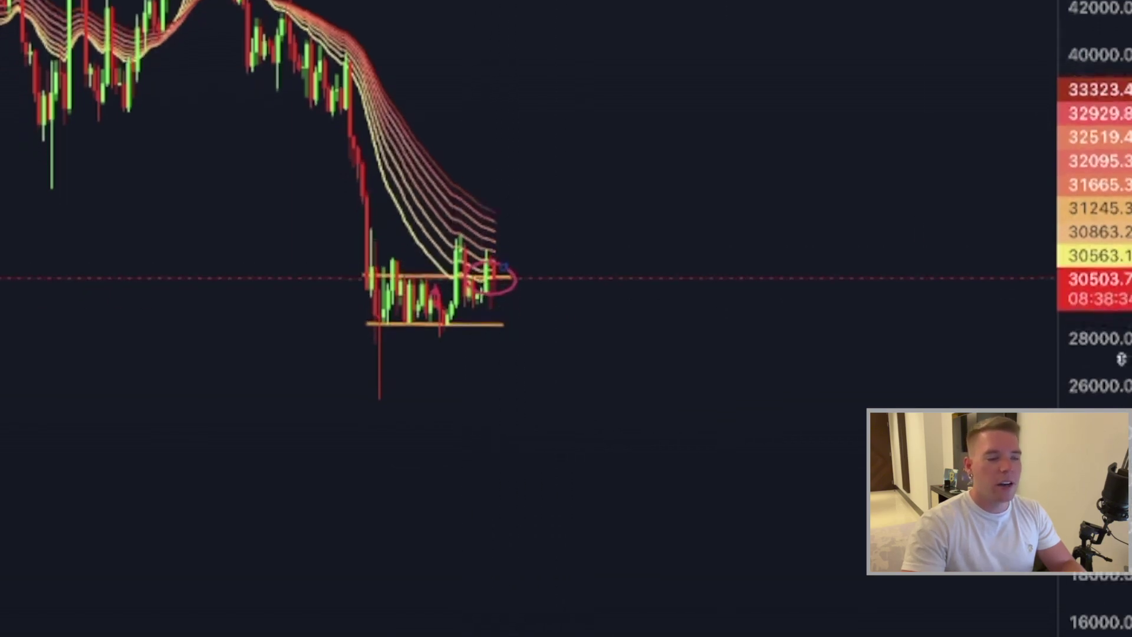
scroll(551, 336, up, 2)
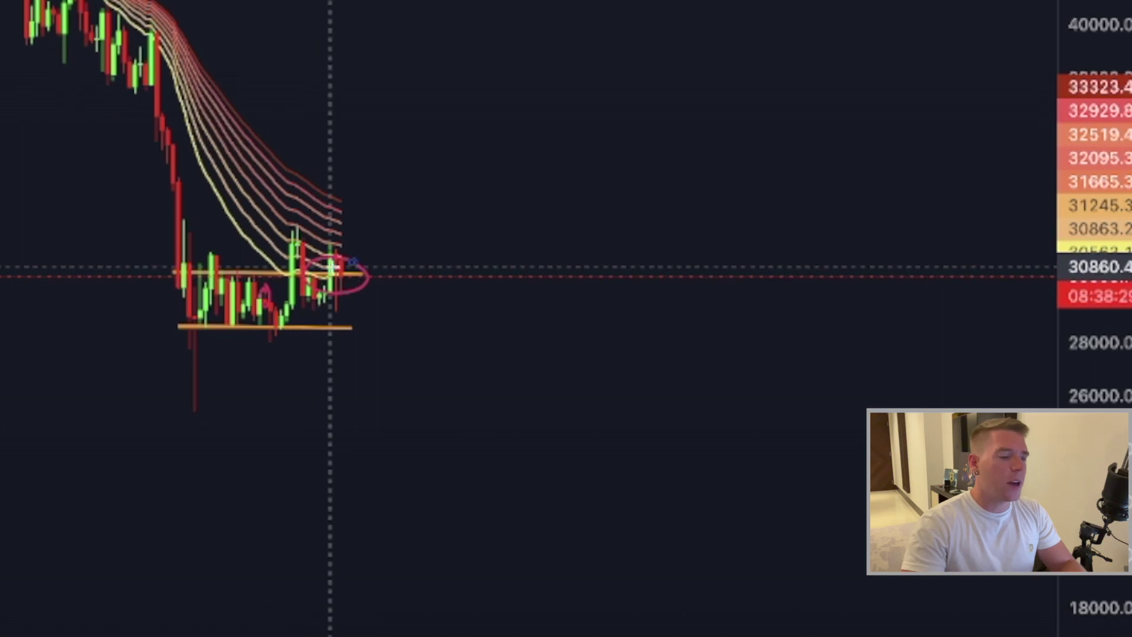
scroll(345, 272, down, 1)
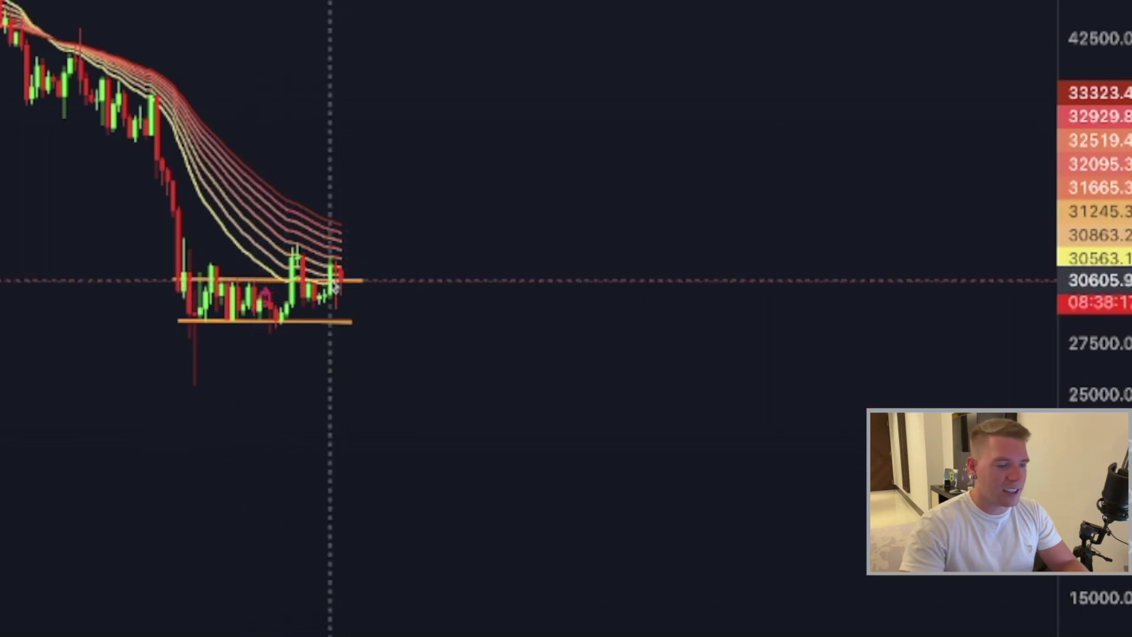
drag(373, 280, 394, 271)
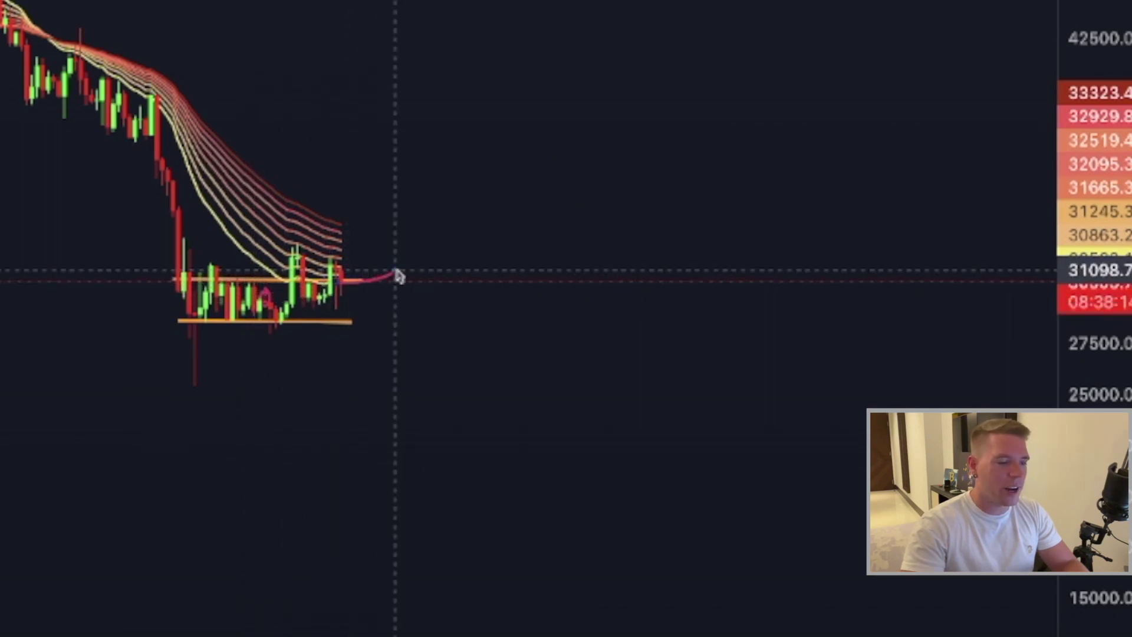
right_click(1072, 353)
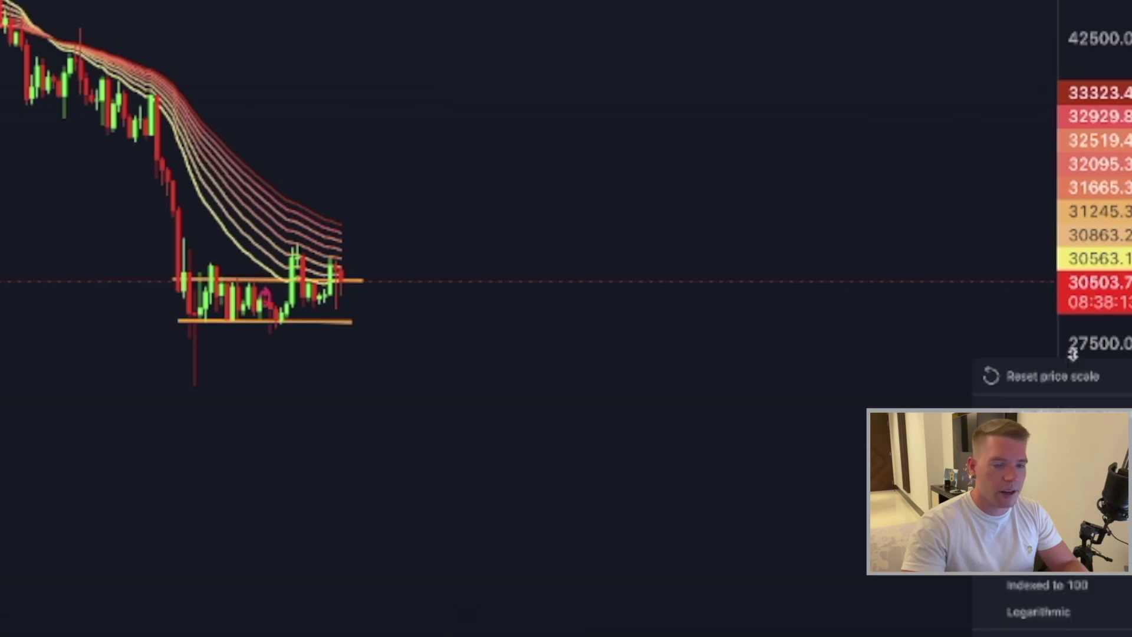
right_click(1096, 349)
right_click(1094, 295)
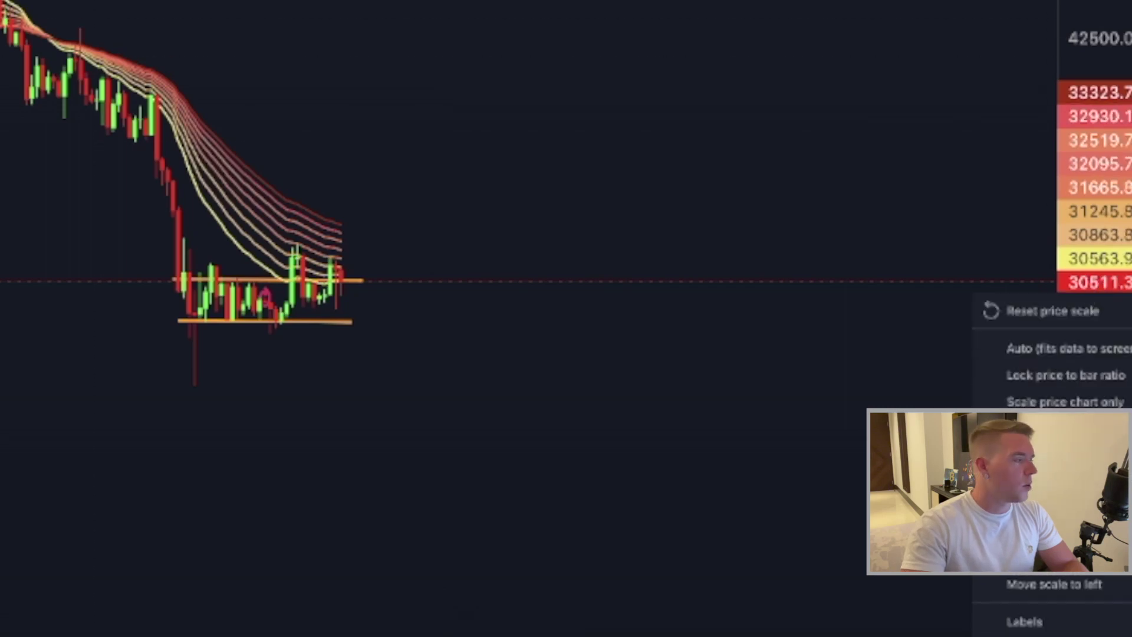
key(Escape)
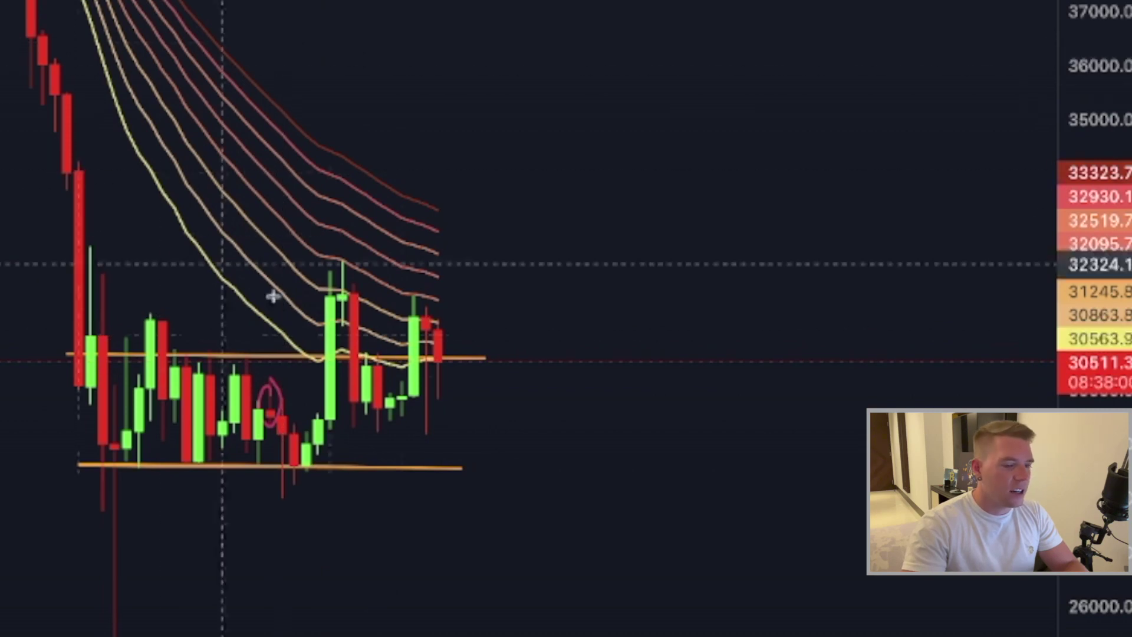
Mark the latest daily candles along the Bitcoin range's upper boundary with a short freehand stroke.
mouse_move(408, 364)
mouse_down()
mouse_move(447, 369)
mouse_move(463, 354)
mouse_up()
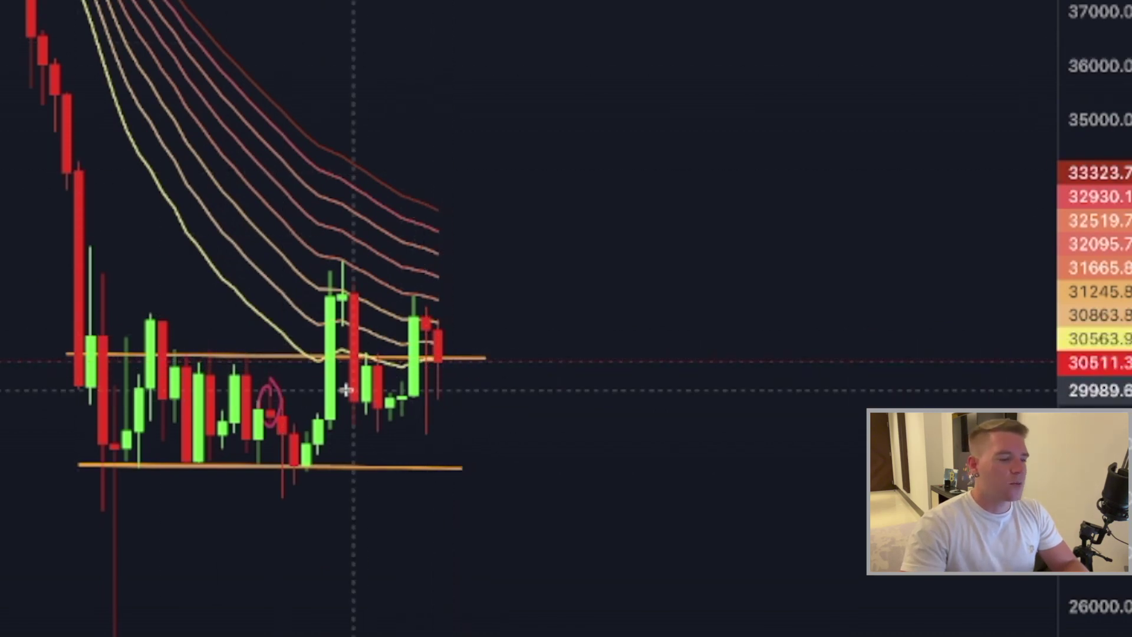
On Bitcoin's daily chart, sketch a rising path from the latest candles to about 40,000, and undo it.
scroll(279, 384, up, 3)
scroll(270, 384, down, 4)
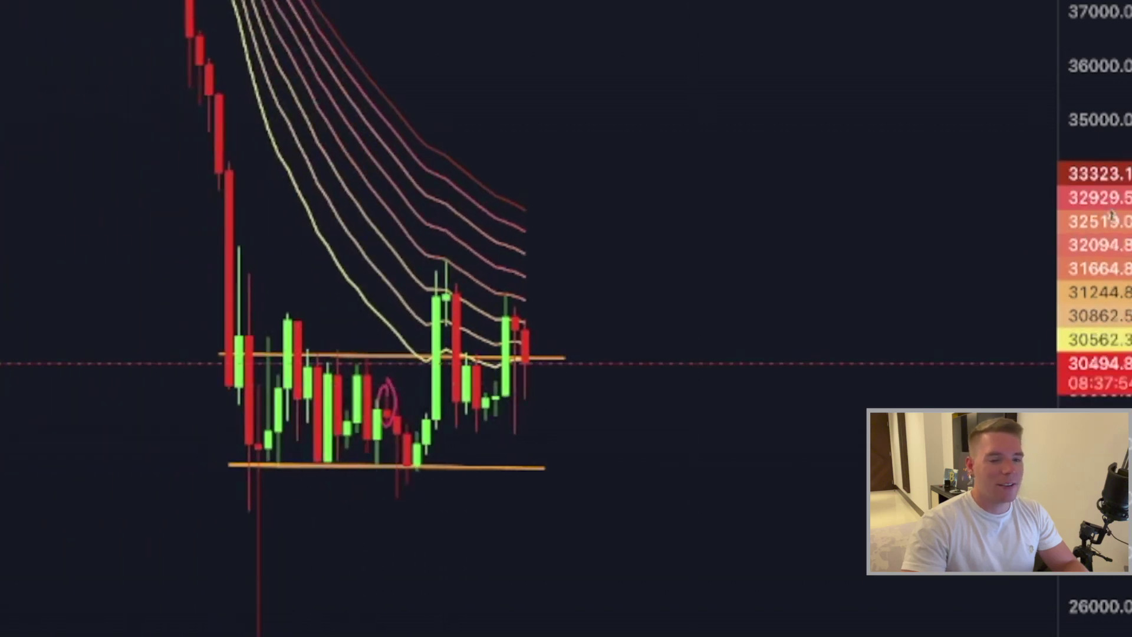
drag(1111, 216, 1111, 476)
scroll(855, 537, down, 3)
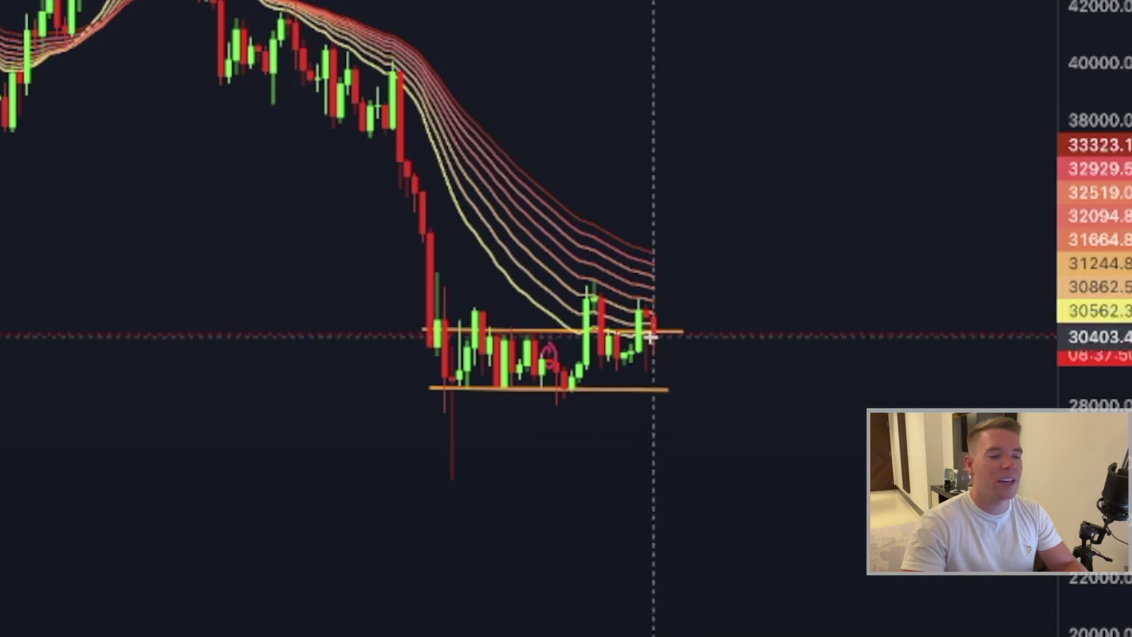
mouse_move(653, 323)
mouse_down()
mouse_move(682, 306)
mouse_move(735, 312)
mouse_move(771, 286)
mouse_up()
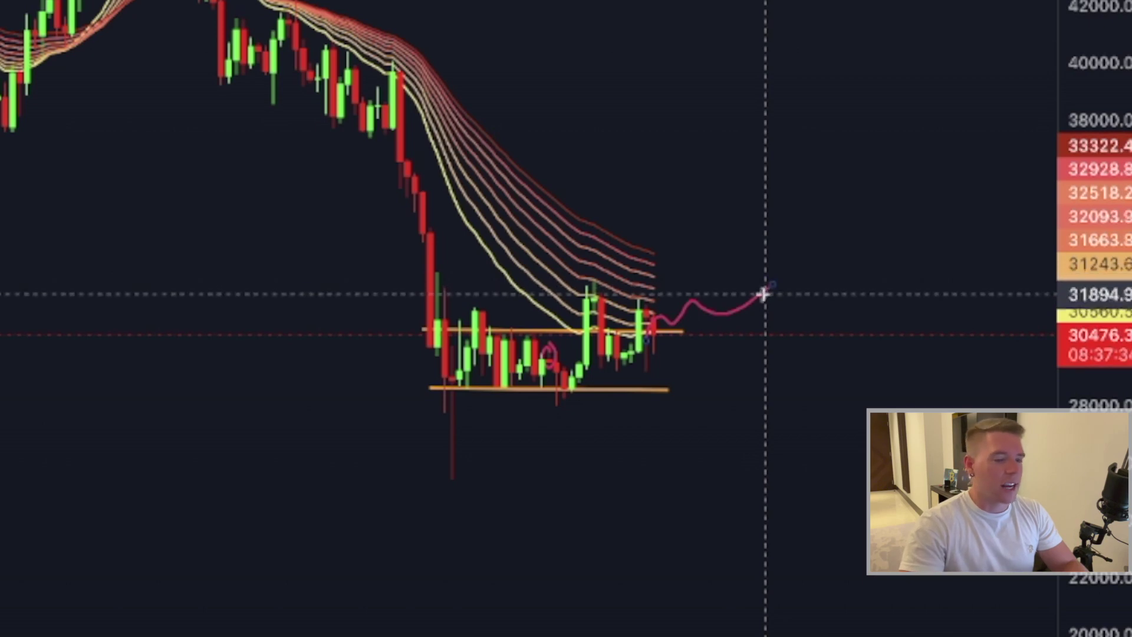
mouse_move(787, 256)
mouse_down()
mouse_move(879, 182)
mouse_move(975, 59)
mouse_up()
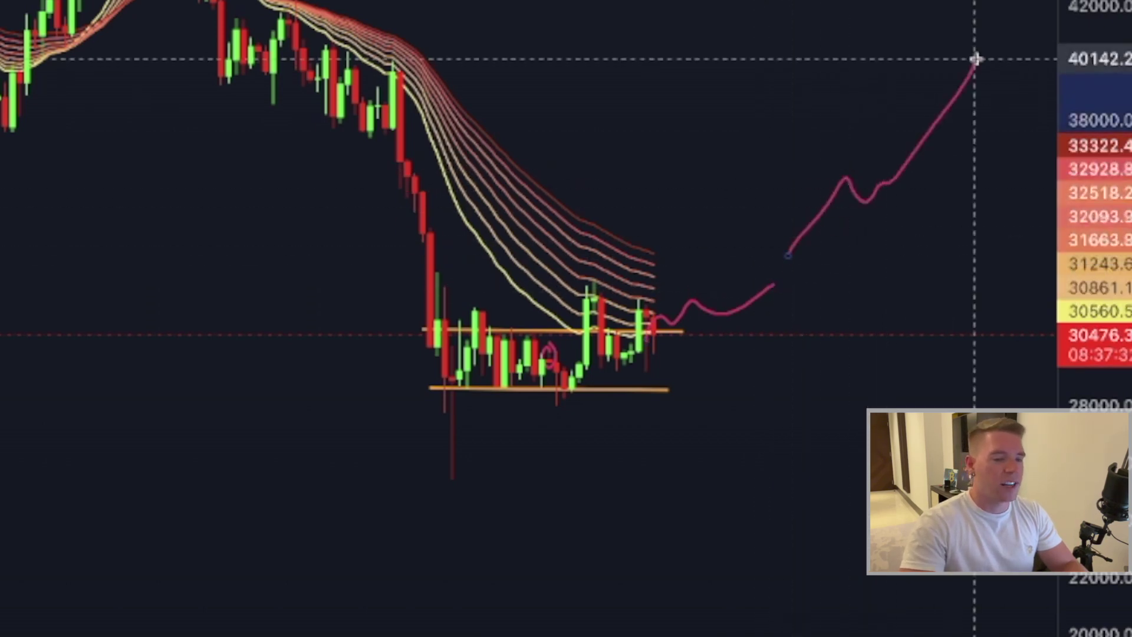
key(ctrl+z)
key(ctrl+z)
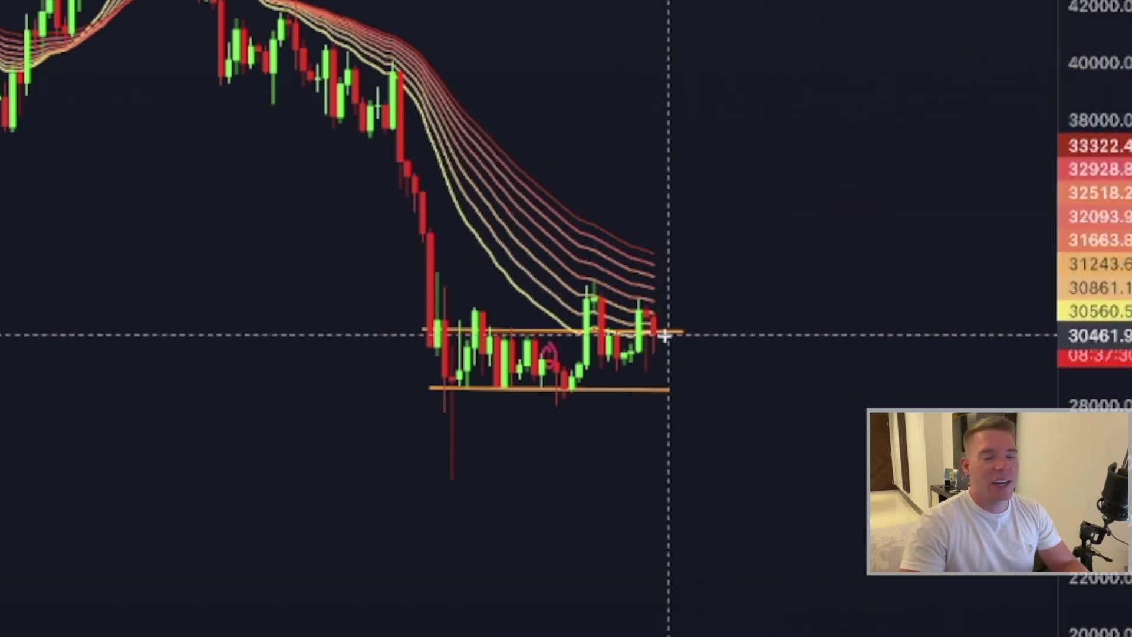
Sketch a breakdown below the range, circle the long May wick's low, draw a zigzag of repeated swings, and undo all three drawings.
mouse_move(651, 319)
mouse_down()
mouse_move(662, 379)
mouse_move(712, 392)
mouse_move(734, 498)
mouse_up()
drag(468, 466, 433, 463)
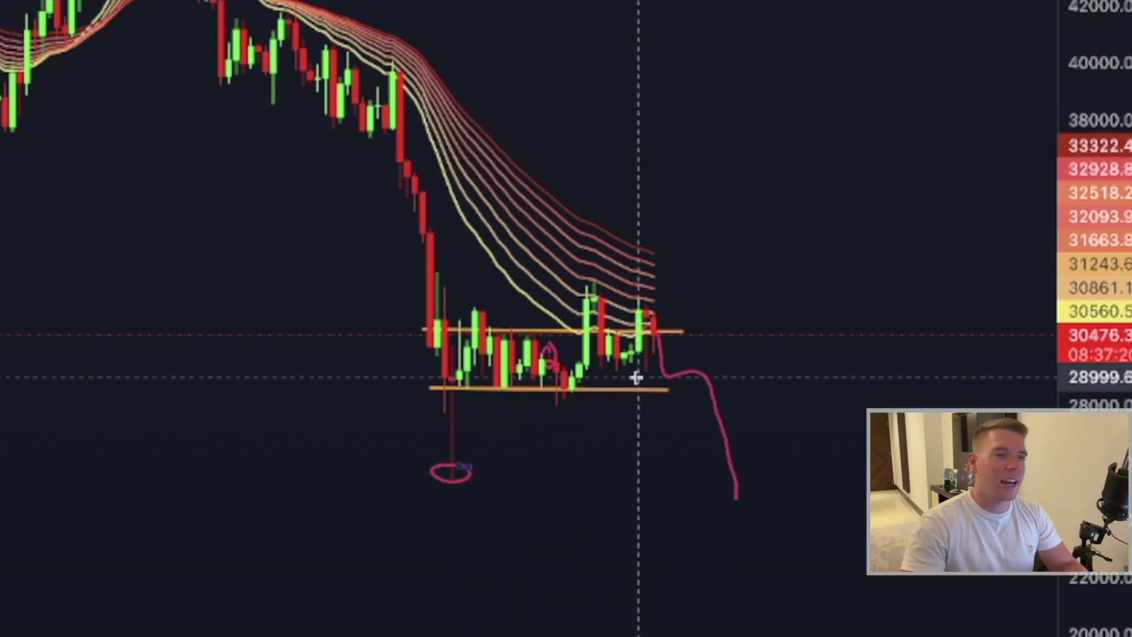
scroll(604, 379, up, 2)
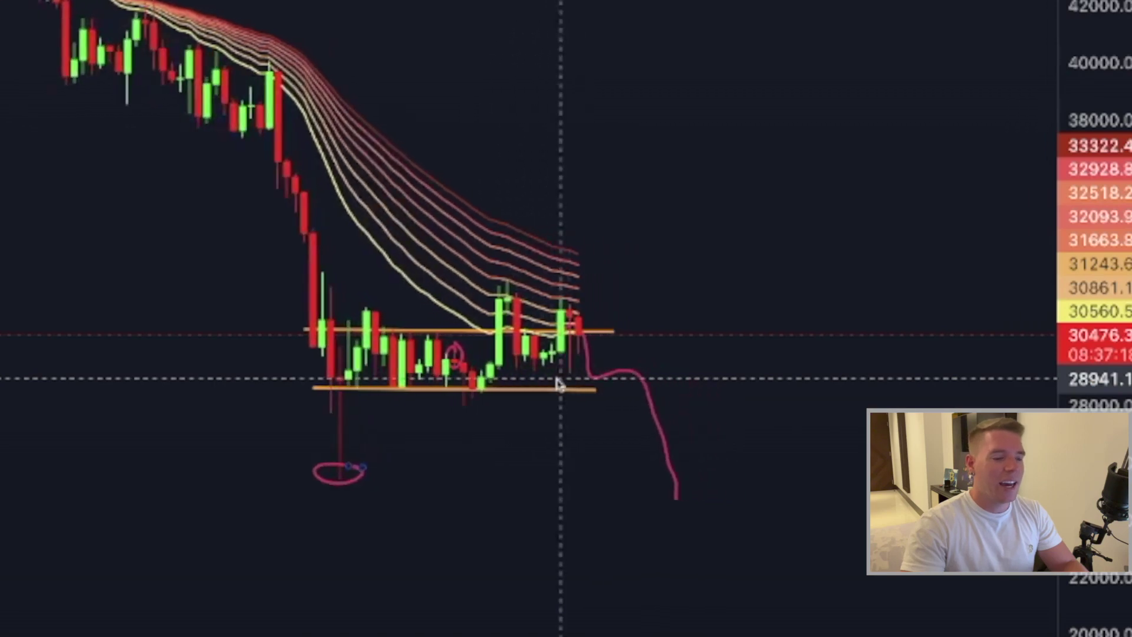
mouse_move(526, 487)
mouse_down()
mouse_move(558, 384)
mouse_move(601, 316)
mouse_move(651, 455)
mouse_move(692, 318)
mouse_move(735, 449)
mouse_move(816, 335)
mouse_move(859, 448)
mouse_move(941, 347)
mouse_up()
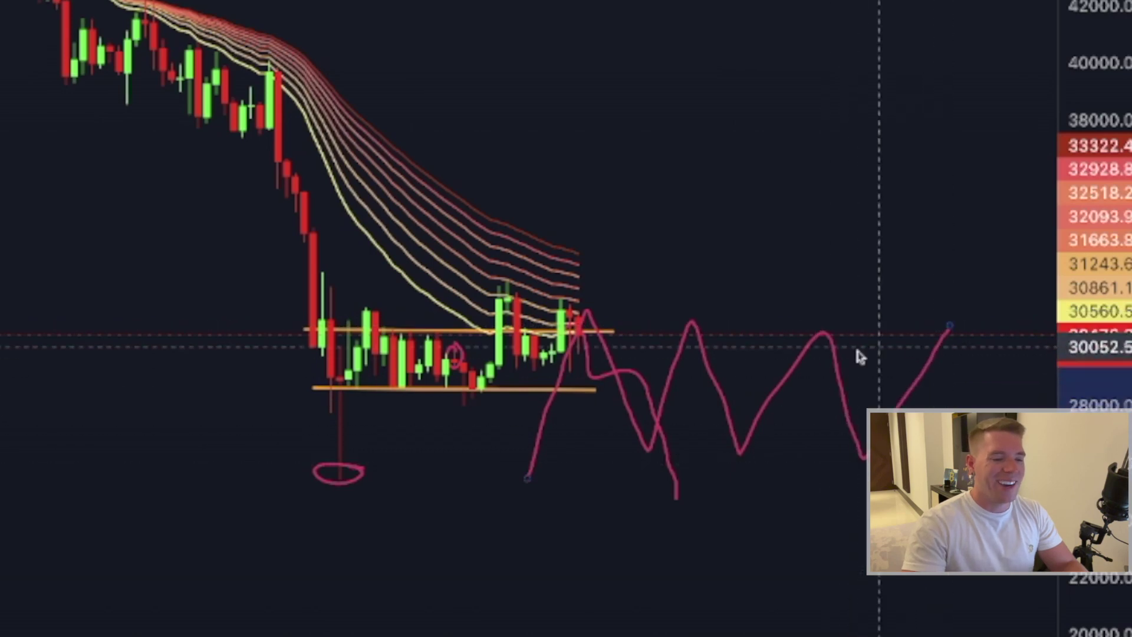
key(ctrl+z)
key(ctrl+z)
key(ctrl+z)
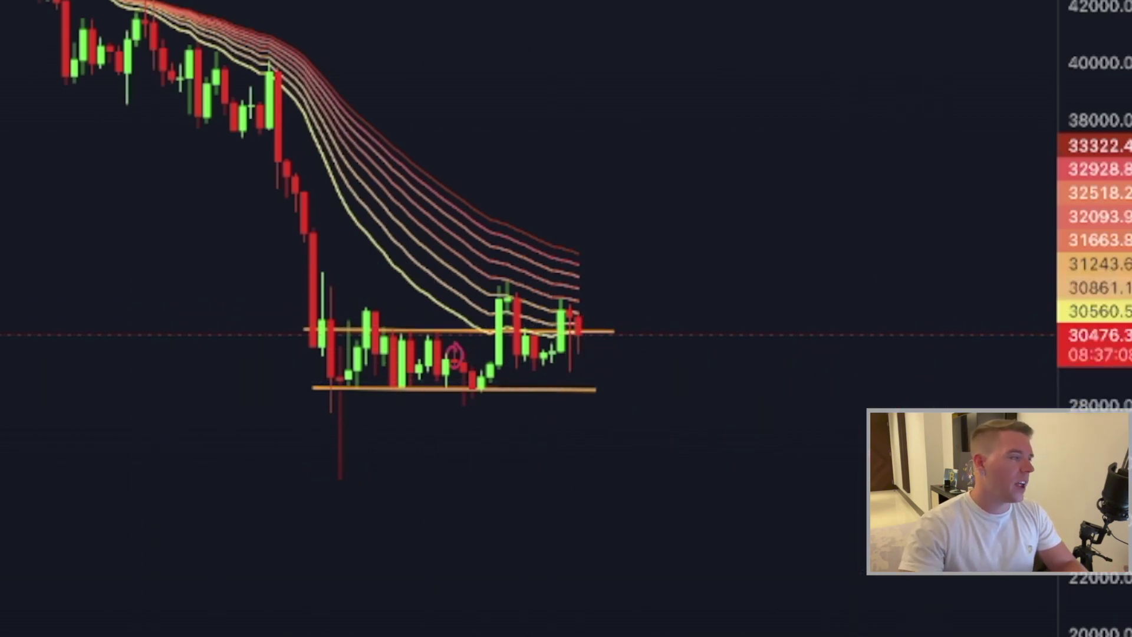
Add the Stochastic RSI indicator below Bitcoin's daily chart.
key(slash)
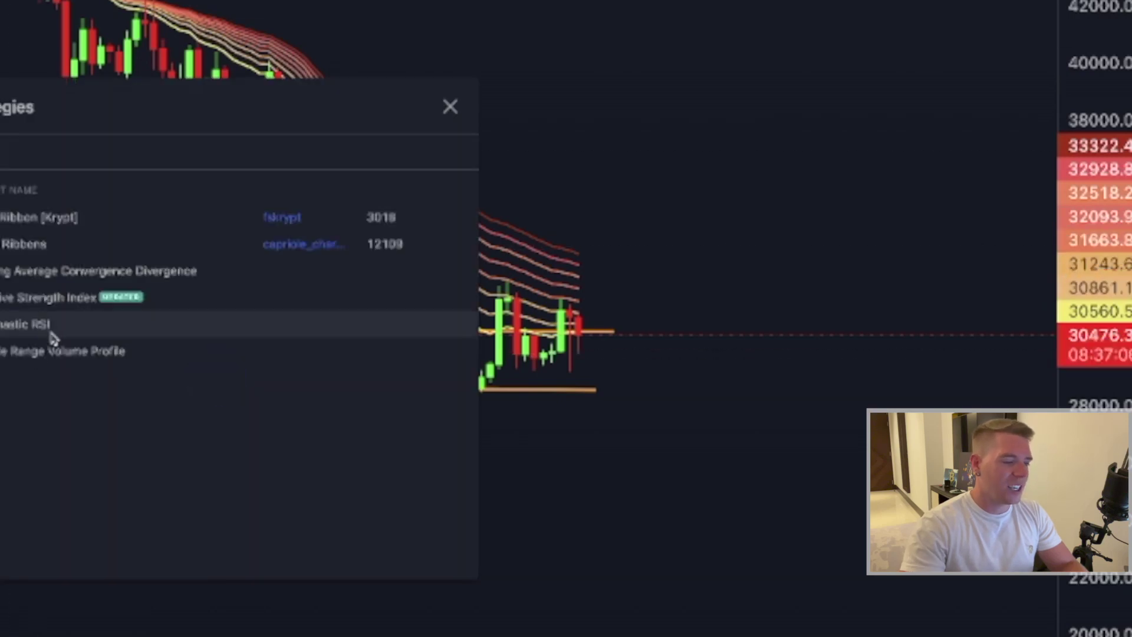
click(47, 334)
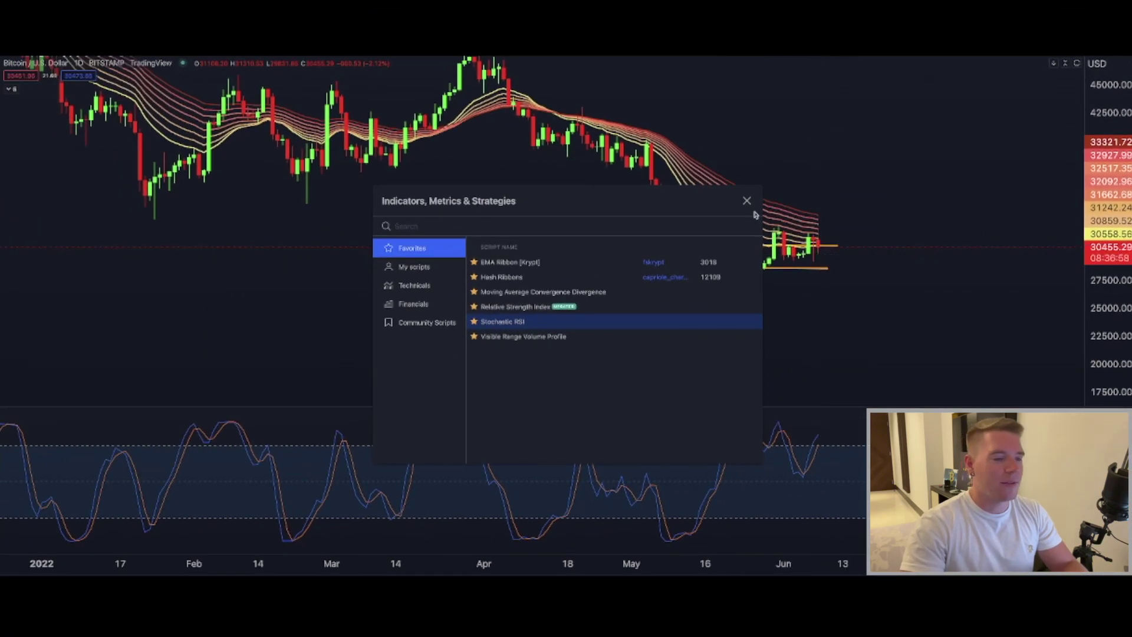
click(746, 201)
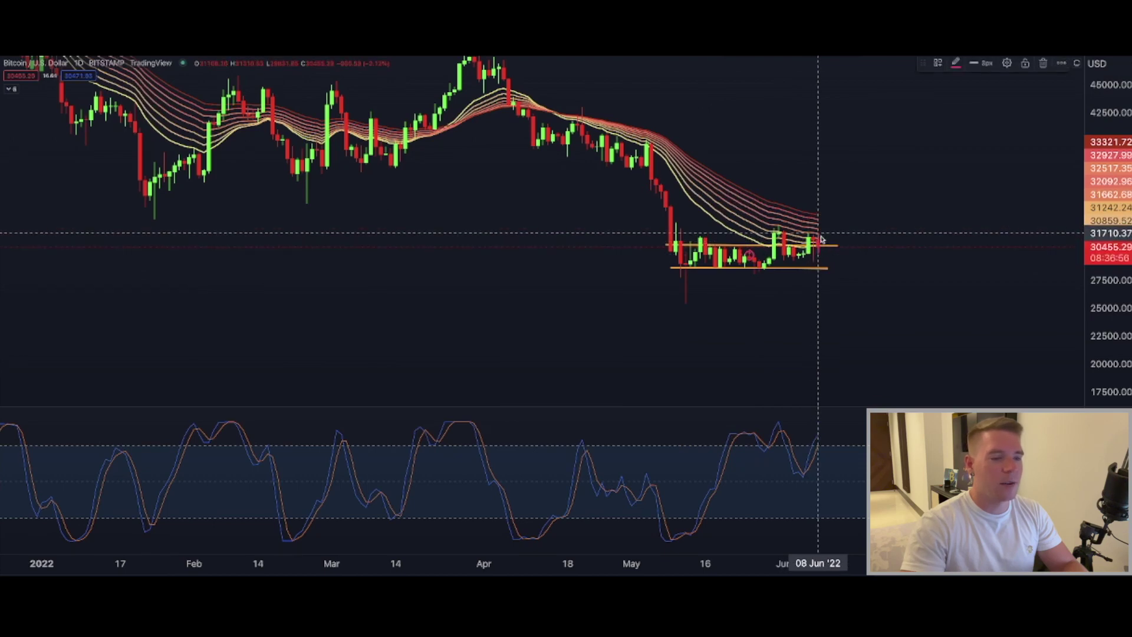
Sketch a short price rebound from the latest candle and a falling Stochastic RSI curve, trying and undoing a price drop.
drag(821, 238, 836, 235)
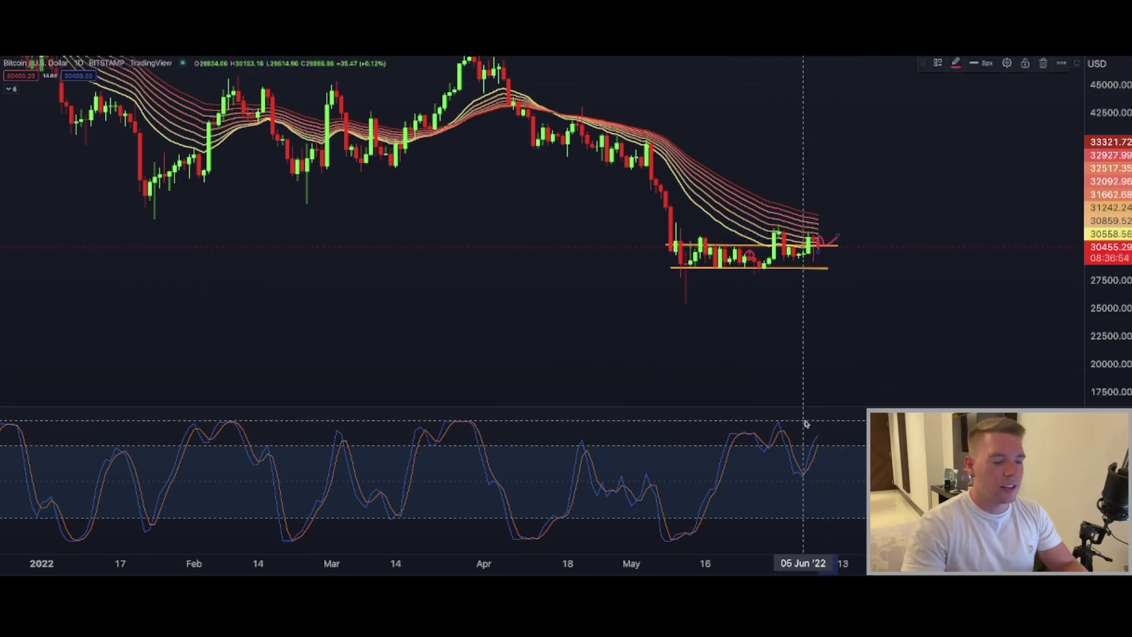
drag(809, 435, 829, 430)
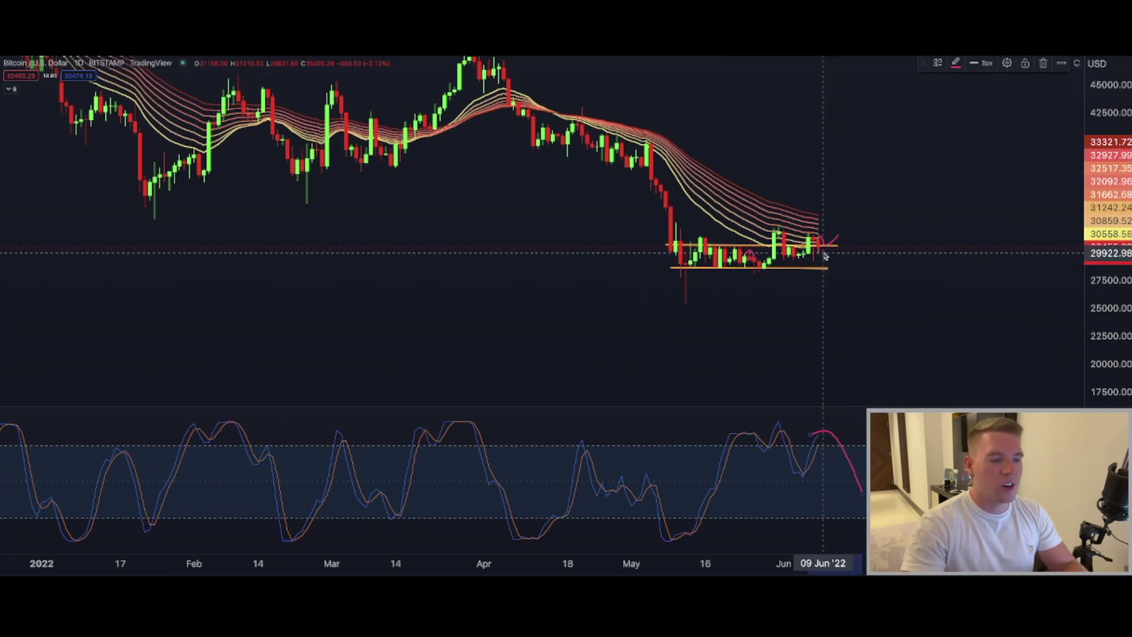
drag(823, 253, 849, 268)
key(super+z)
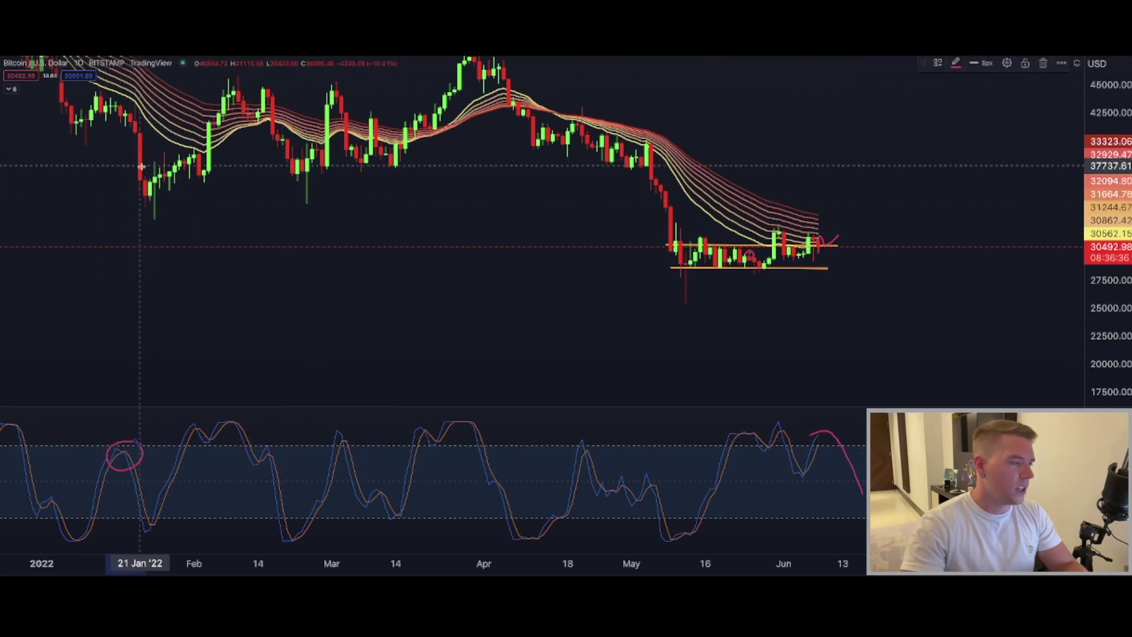
Mark January's price low and the rise after it to compare with the Stochastic RSI decline, and undo the markings.
mouse_move(150, 179)
mouse_down()
mouse_move(122, 202)
mouse_move(200, 170)
mouse_up()
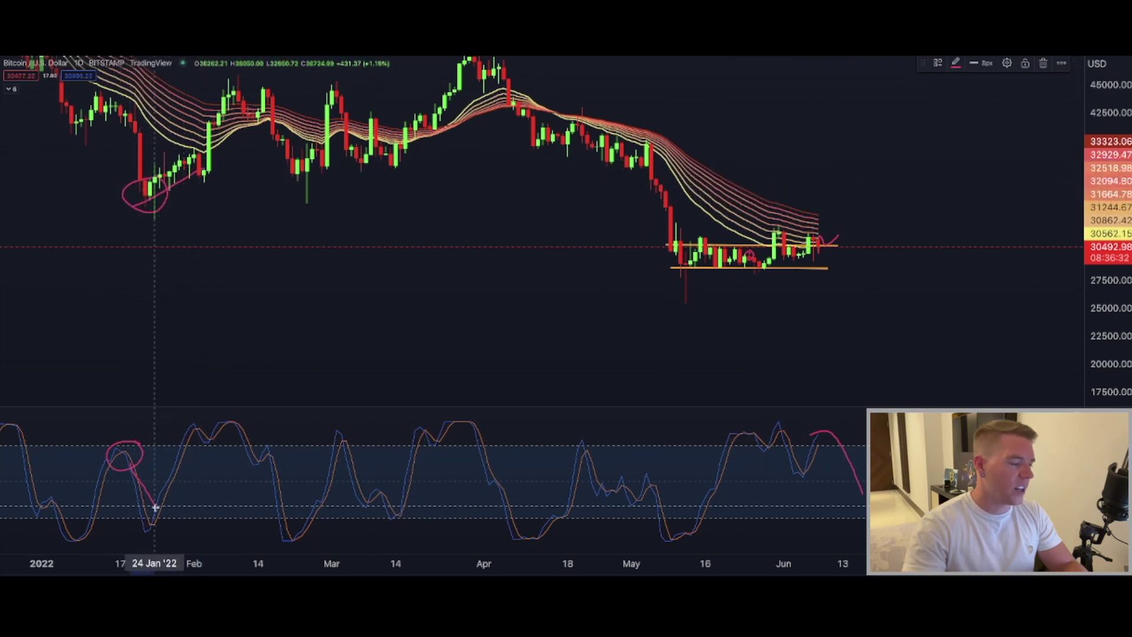
key(super+z)
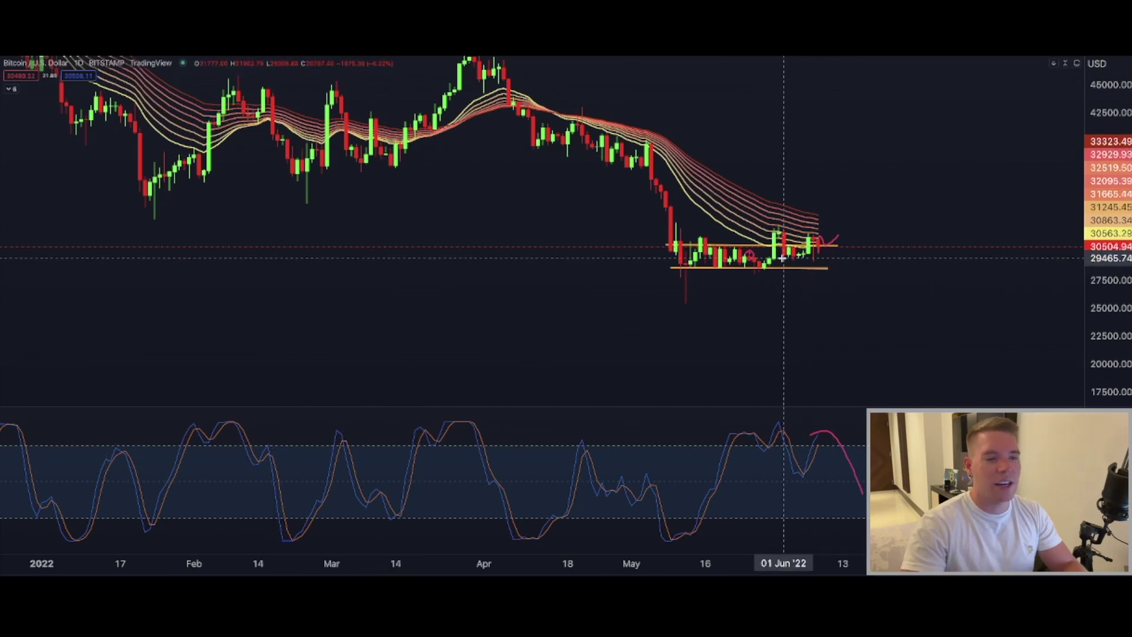
Sketch a choppy price rise beyond the range while the Stochastic RSI falls below 20 and recovers, and remove the sketches.
drag(817, 247, 875, 230)
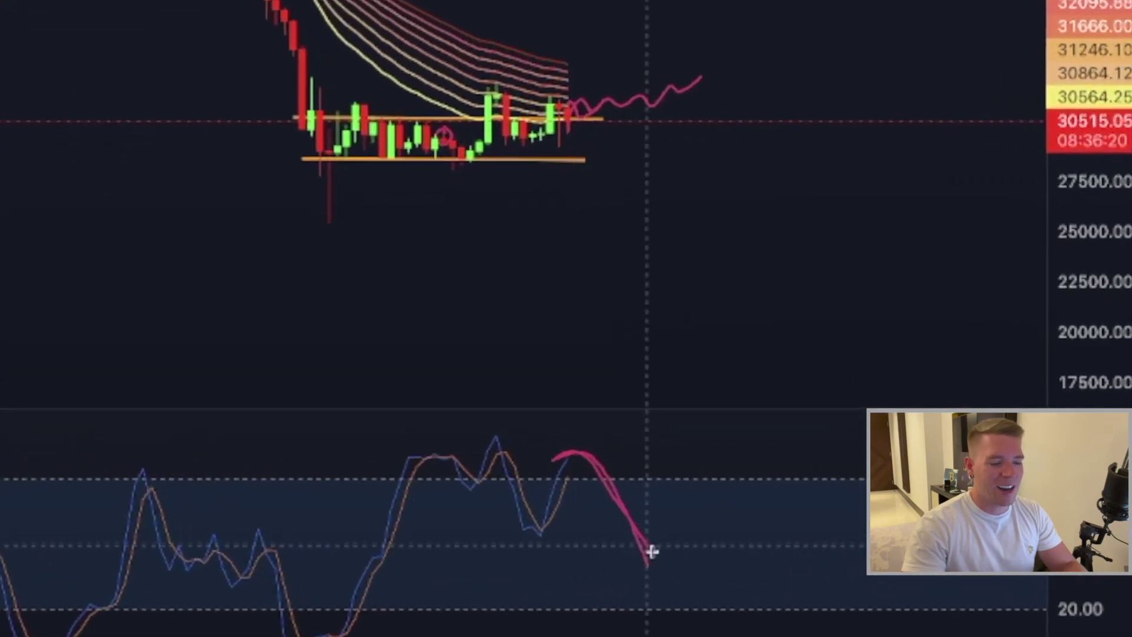
mouse_move(652, 551)
mouse_down()
mouse_move(689, 633)
mouse_move(722, 567)
mouse_up()
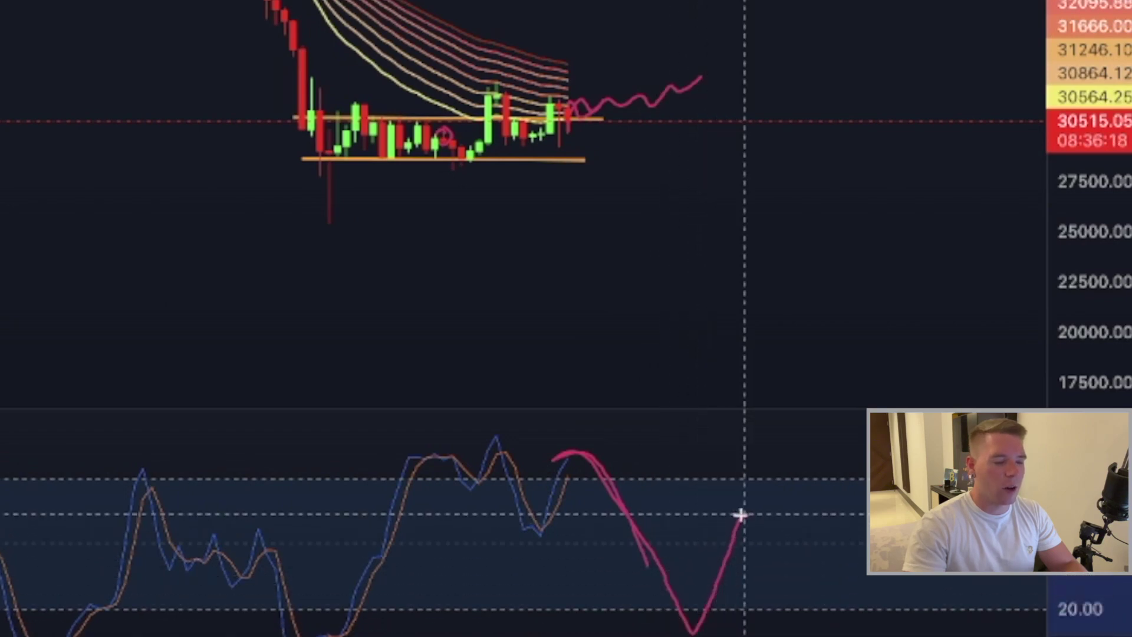
drag(741, 515, 744, 515)
drag(684, 90, 736, 0)
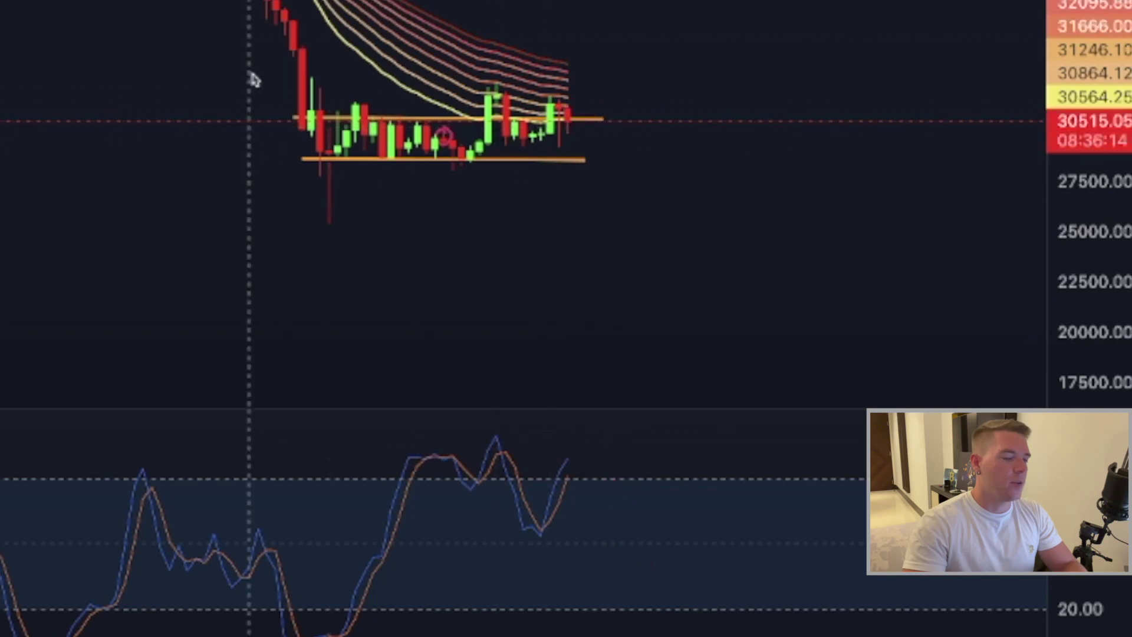
Replace the Stochastic RSI with the Relative Strength Index indicator on the daily chart.
key(/)
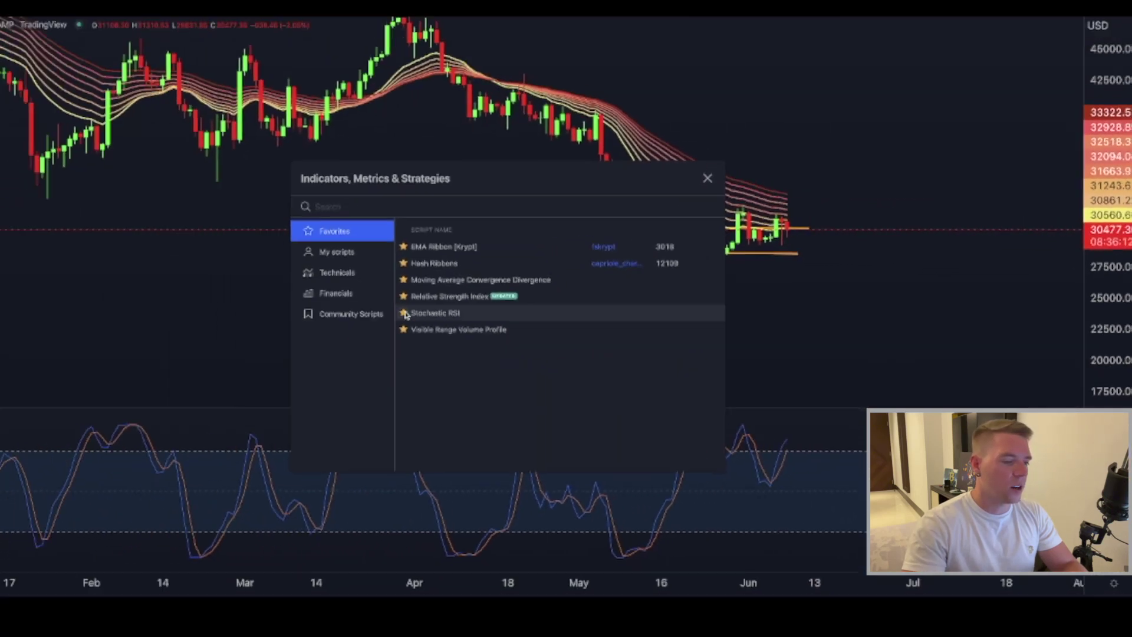
click(512, 307)
click(746, 201)
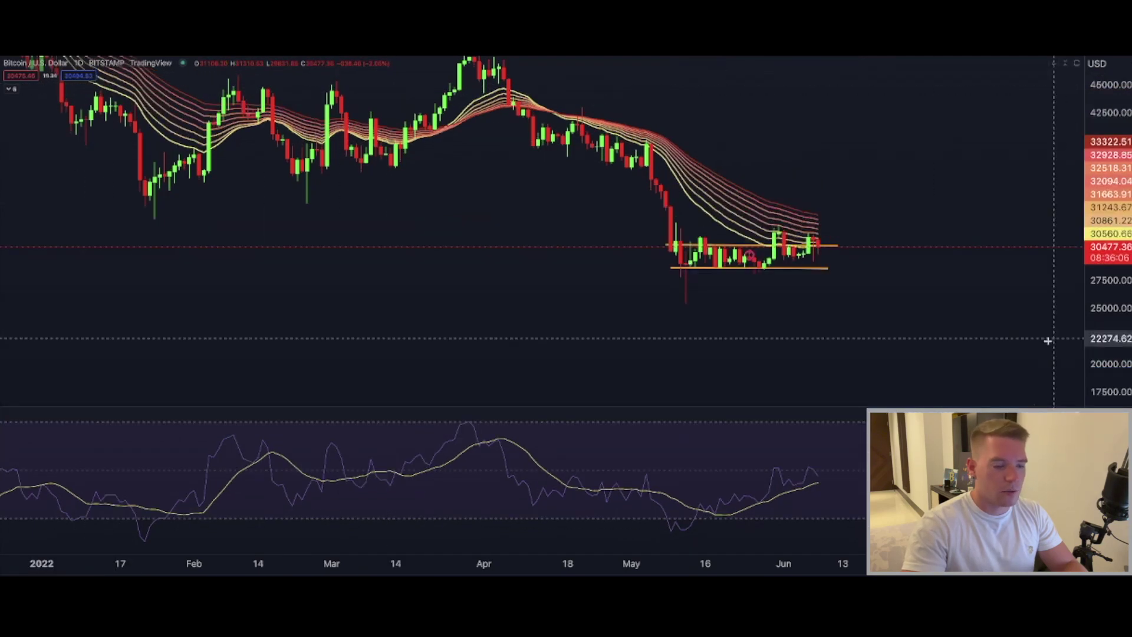
Circle the latest Relative Strength Index values just above the indicator's moving average.
click(1053, 334)
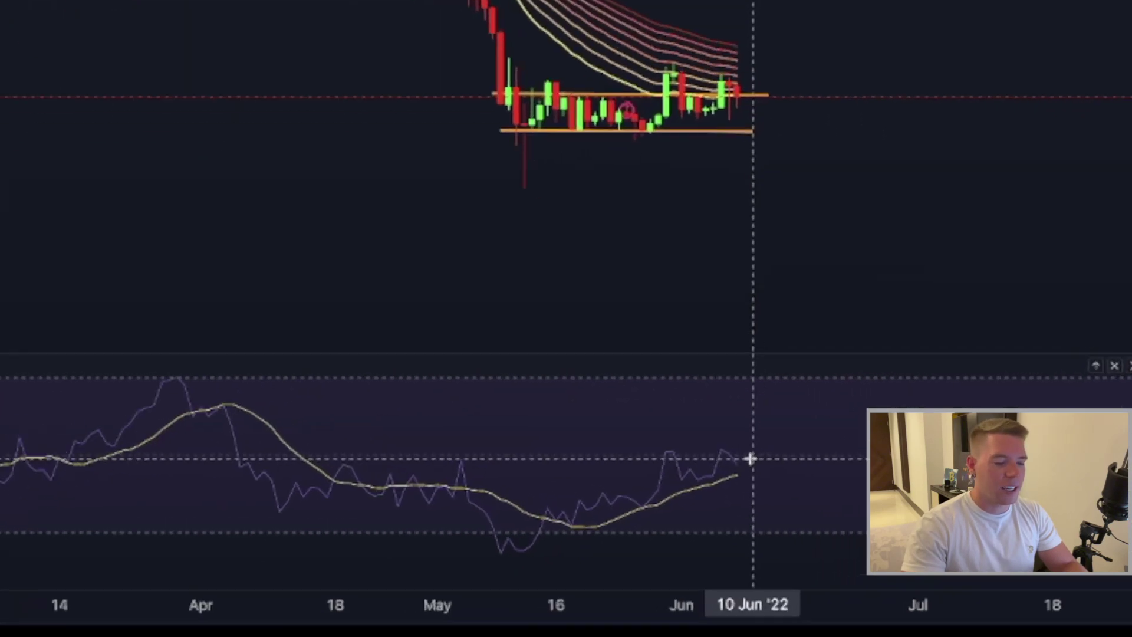
mouse_move(821, 468)
mouse_down()
mouse_move(804, 482)
mouse_move(817, 468)
mouse_up()
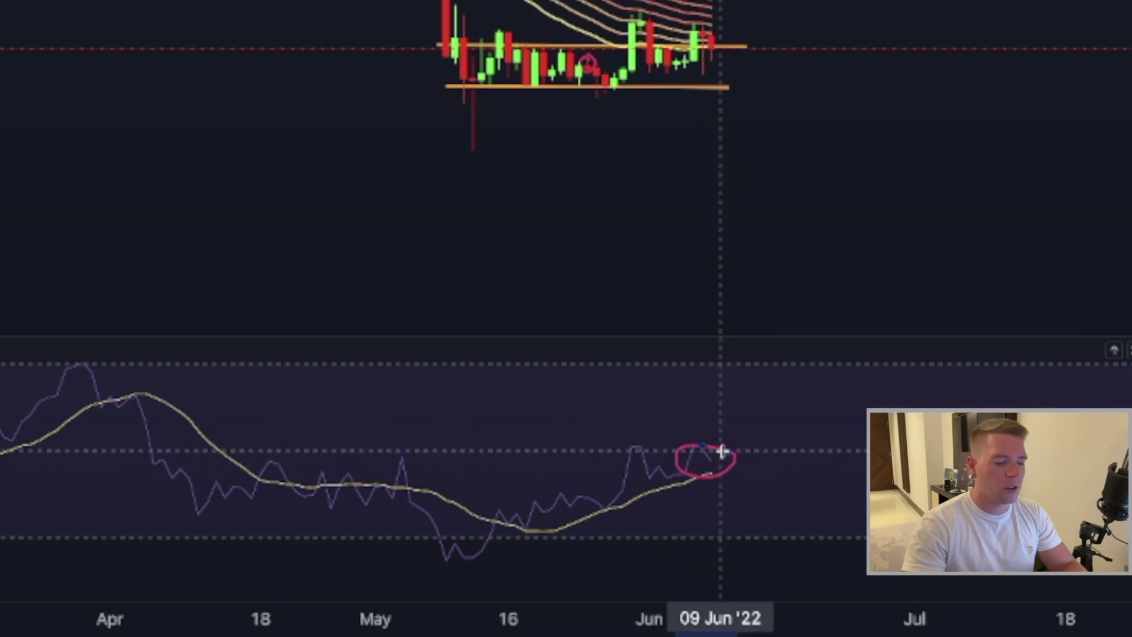